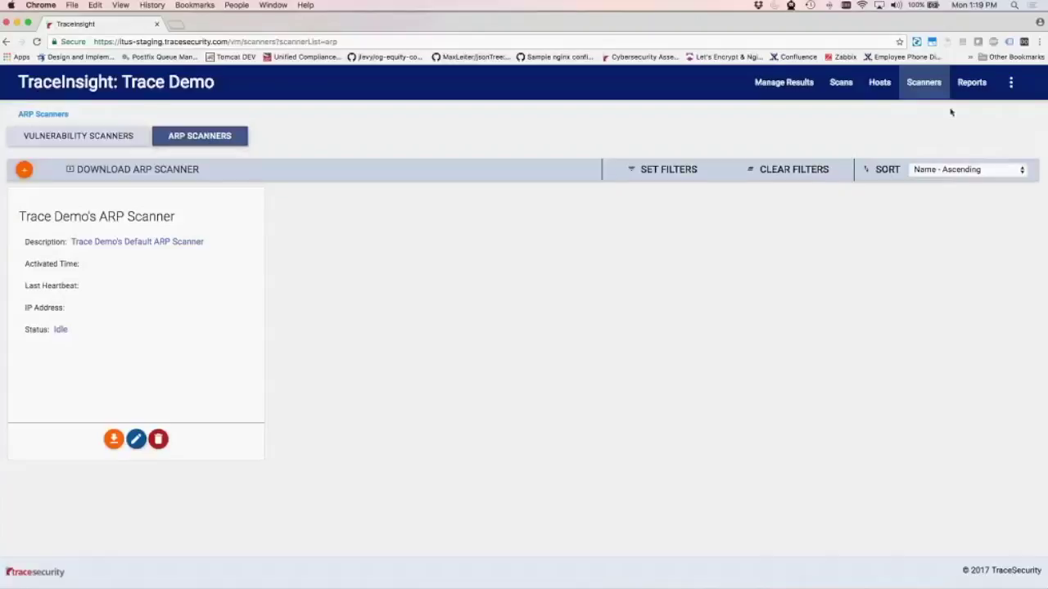
- Review the list of discovered hosts
click(879, 82)
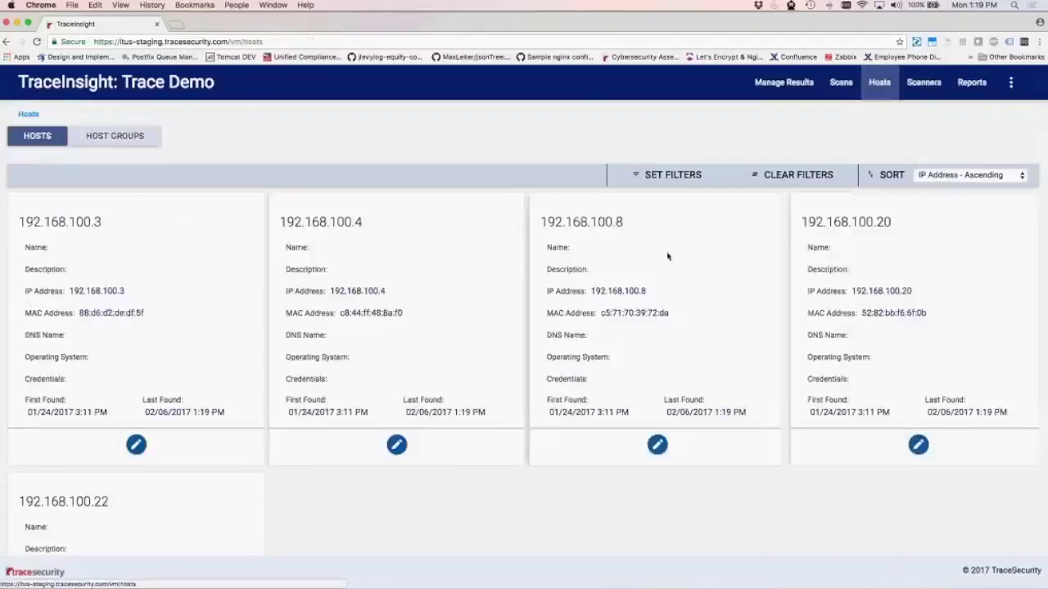
scroll(667, 256, down, 2)
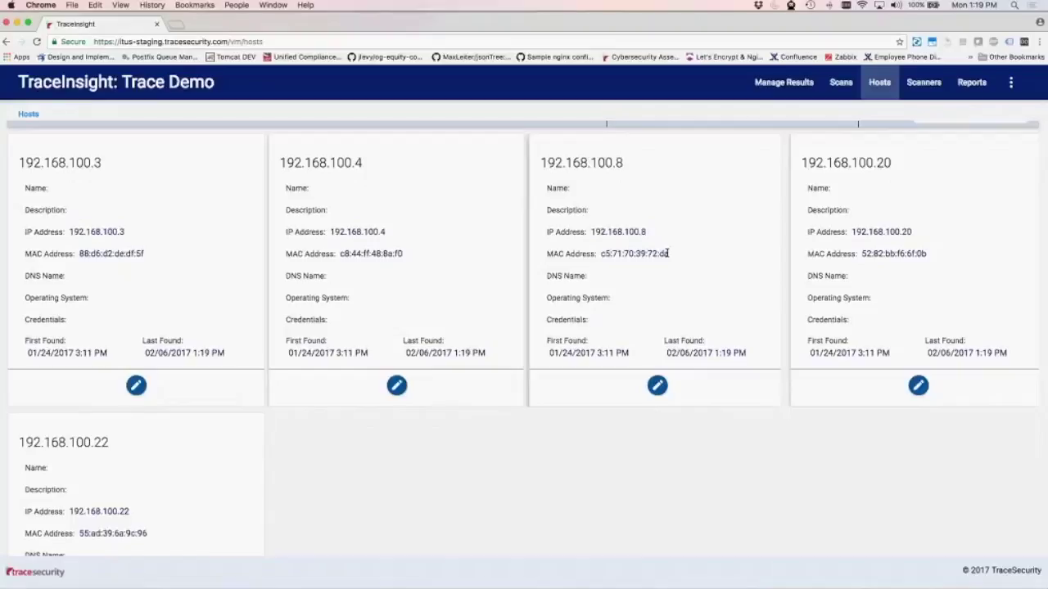
- Start a new scan named "Demo - Weekly Scan" and include the Master Host Group
click(839, 85)
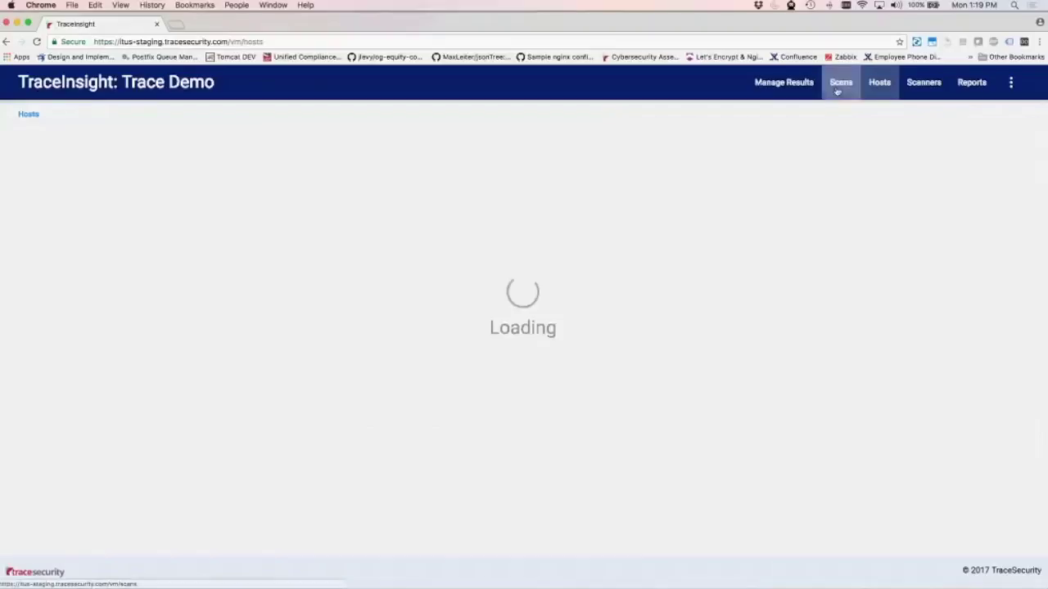
click(23, 175)
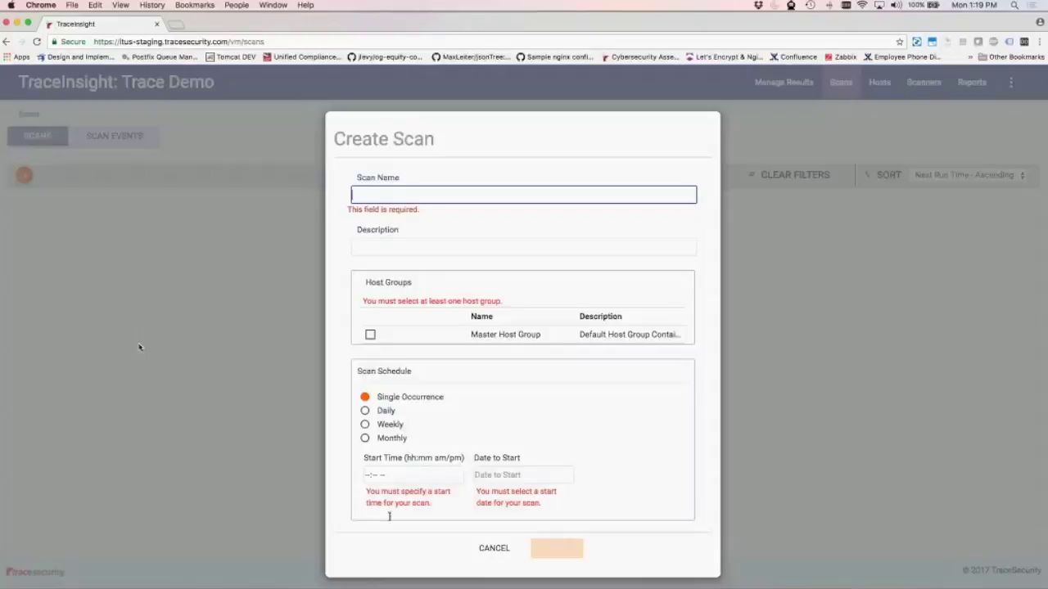
text(Dem)
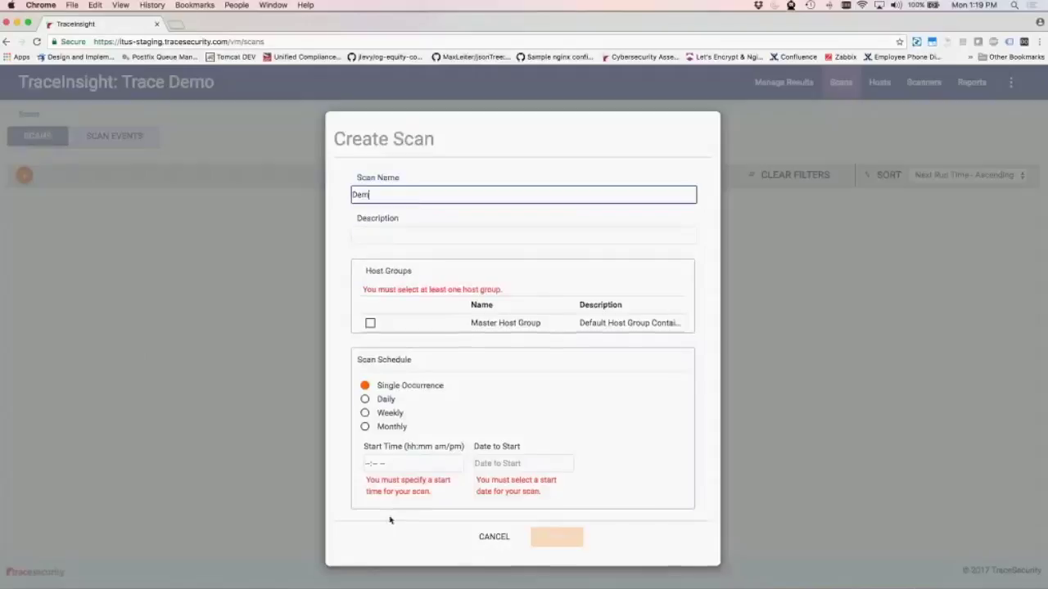
text(o - Weekly Scan)
click(370, 323)
- Schedule the scan to recur weekly at 05:00 AM with a start date of 02/04/2017
click(366, 401)
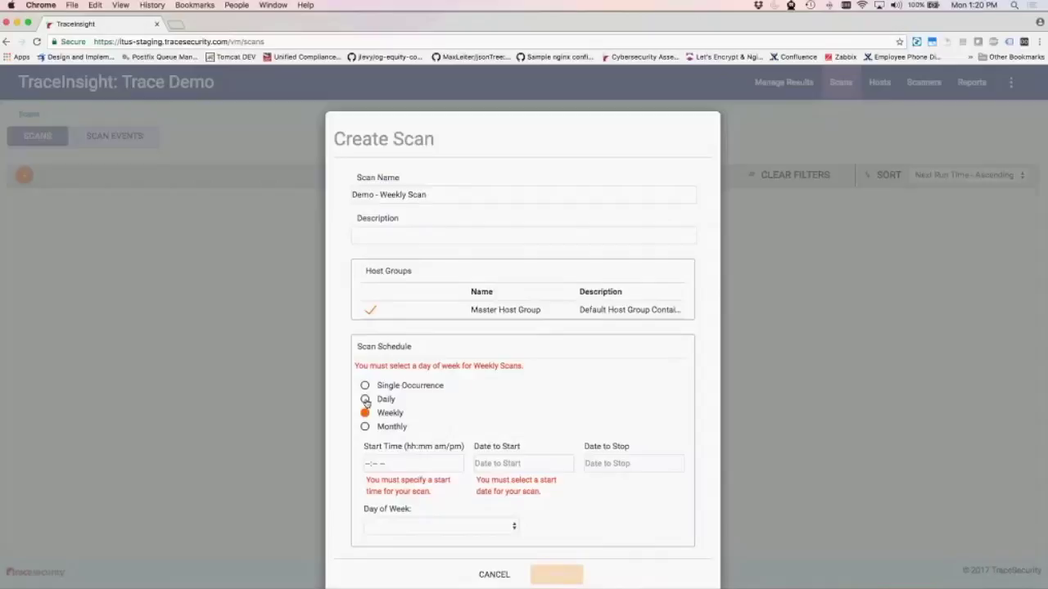
scroll(365, 409, down, 1)
click(367, 457)
text(500a)
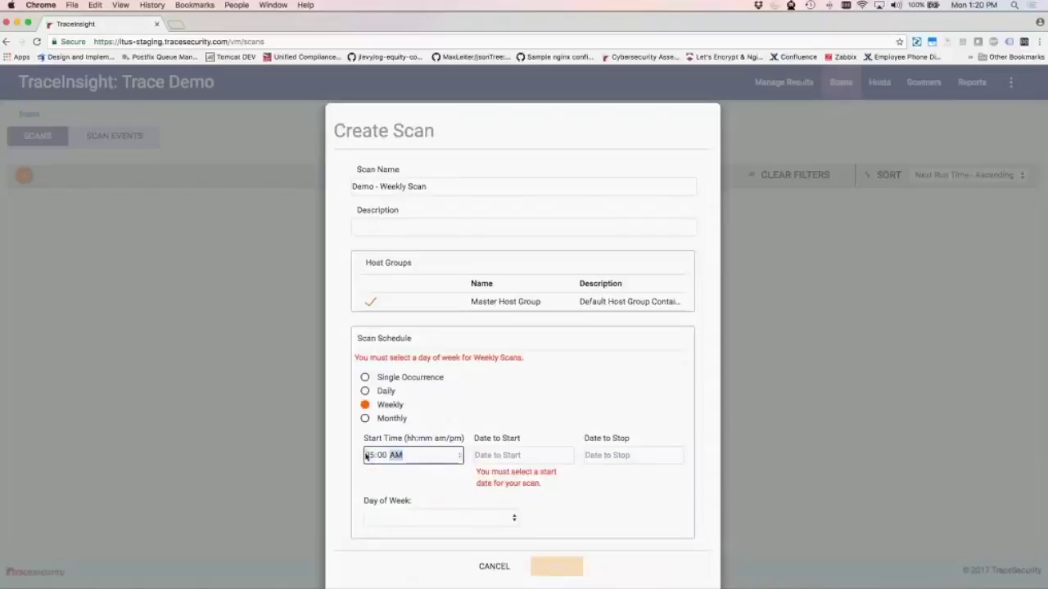
key(Tab)
click(605, 510)
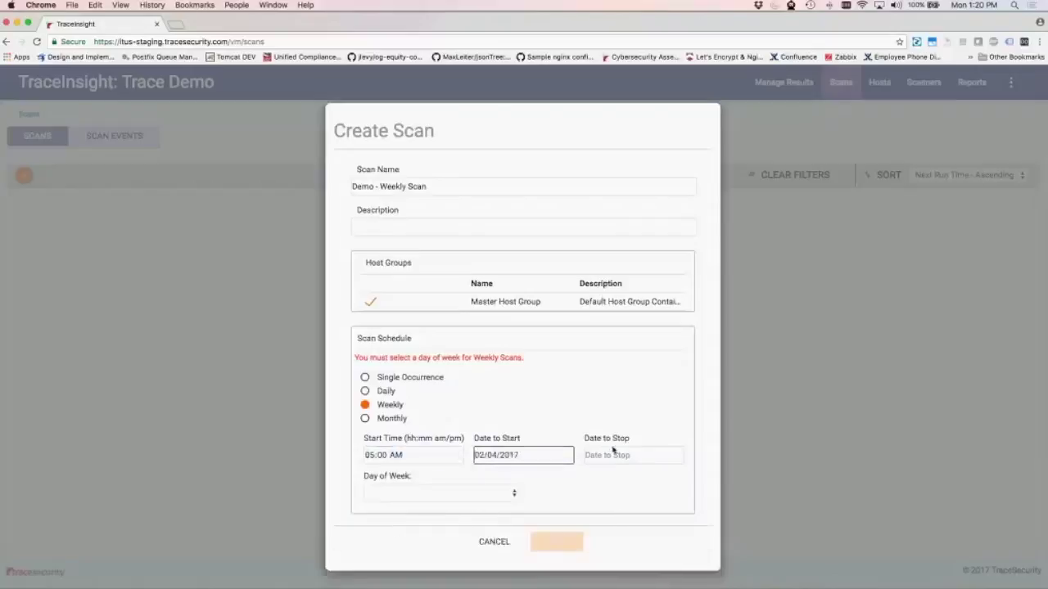
- Set the scan schedule's stop date to 03/03/2018
click(613, 456)
click(715, 477)
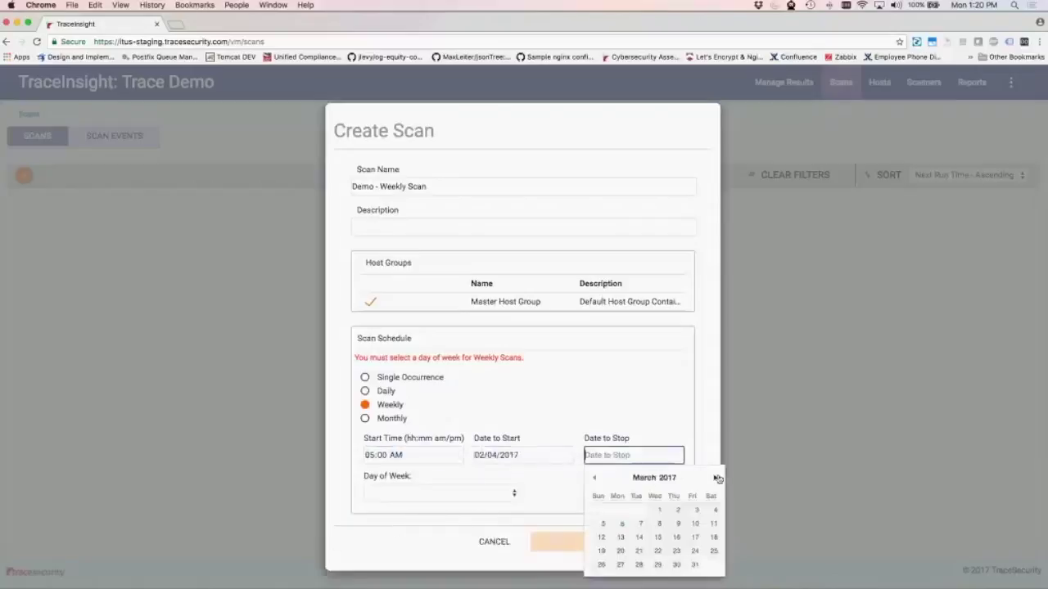
click(667, 477)
click(671, 493)
click(711, 510)
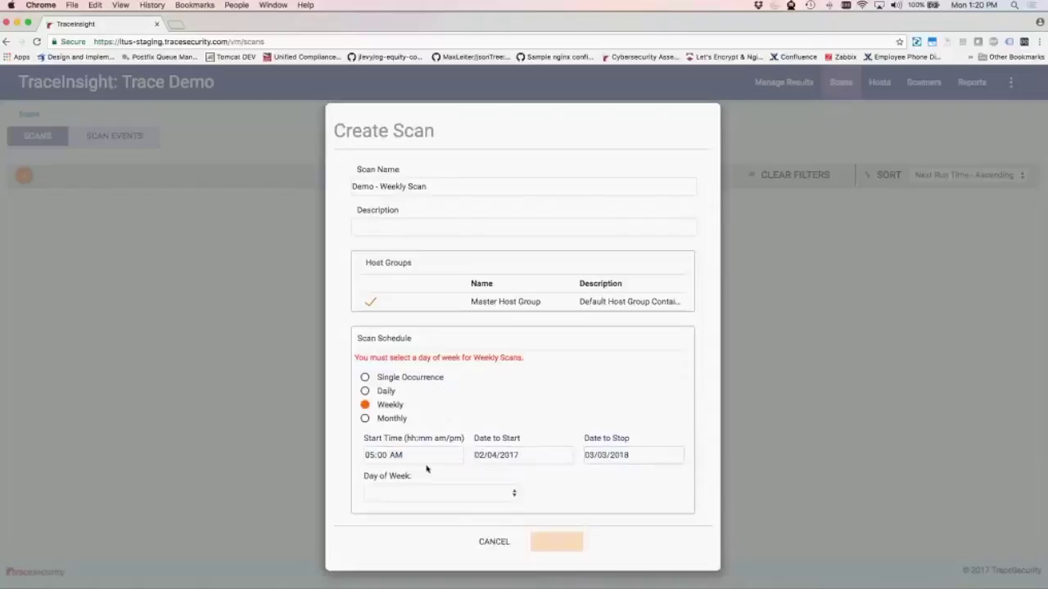
- Set the scan's day of week to Sat and create the scan
click(450, 493)
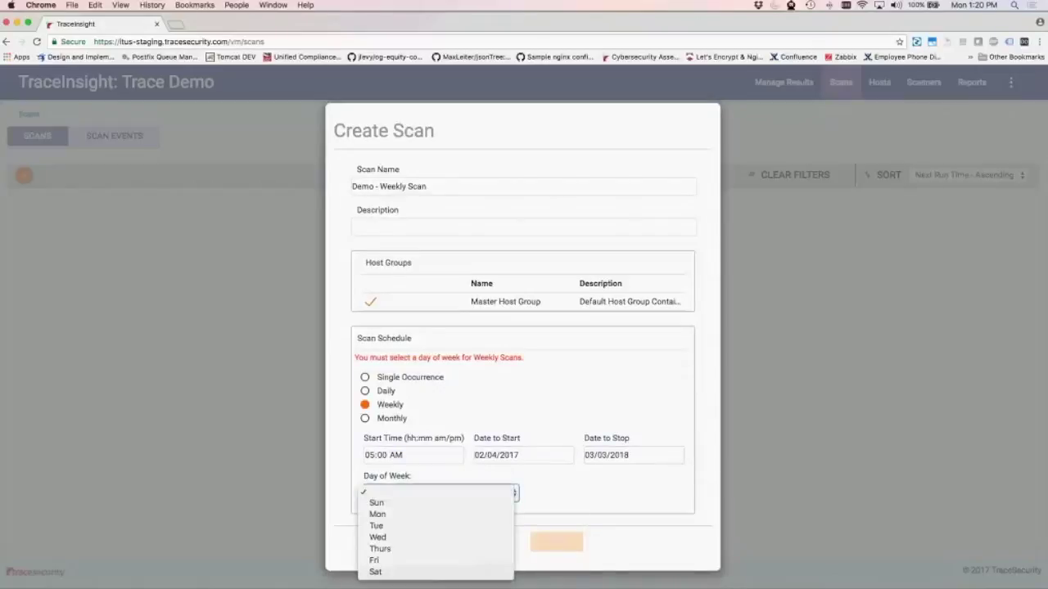
click(437, 570)
click(556, 540)
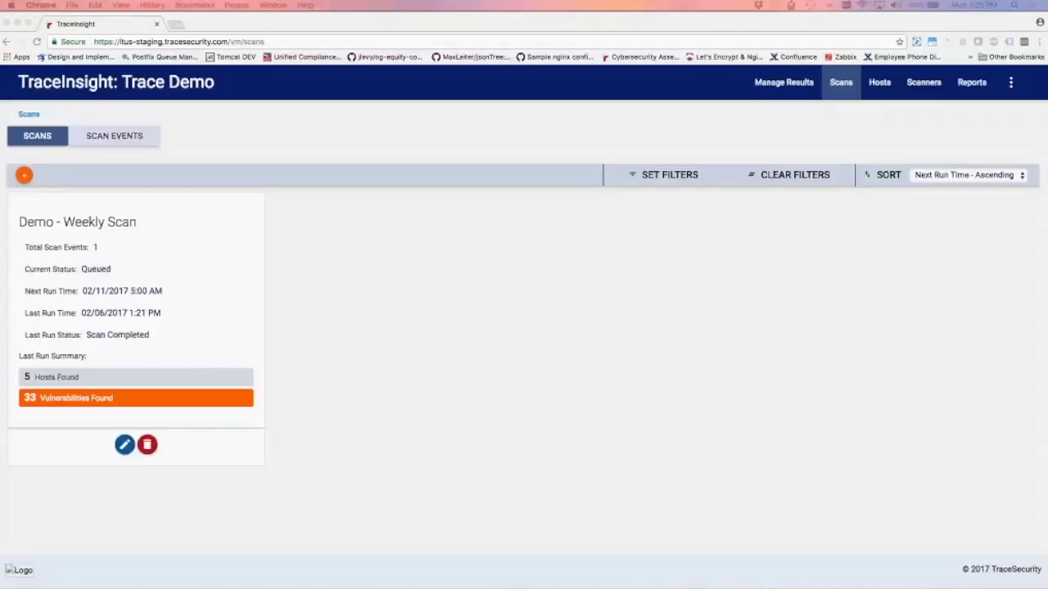
- Open the Demo - Weekly Scan event's node results and expand the details of host 192.168.100.8
click(116, 88)
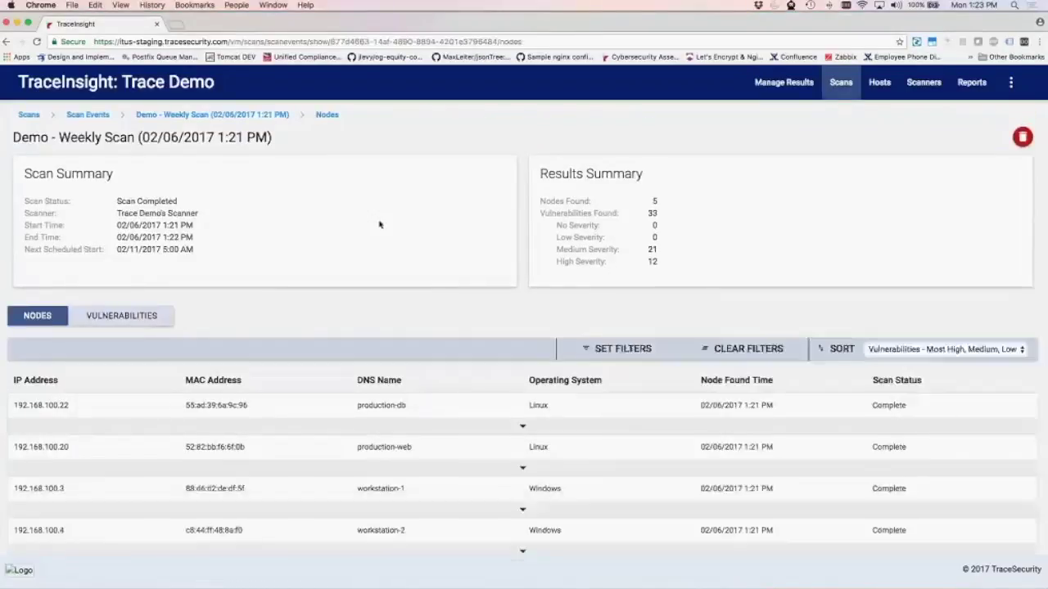
scroll(379, 225, down, 2)
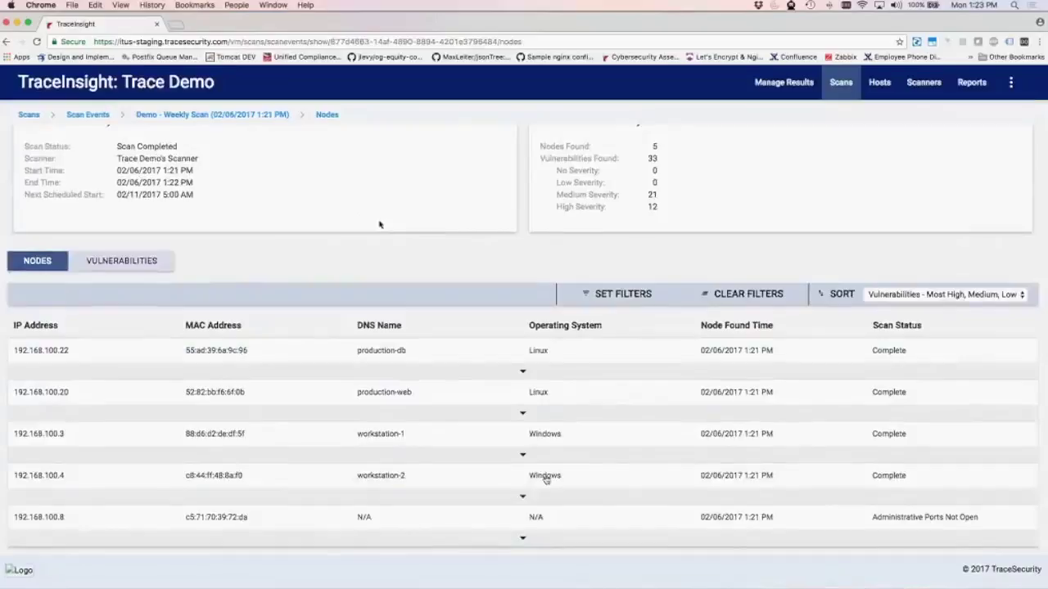
click(526, 537)
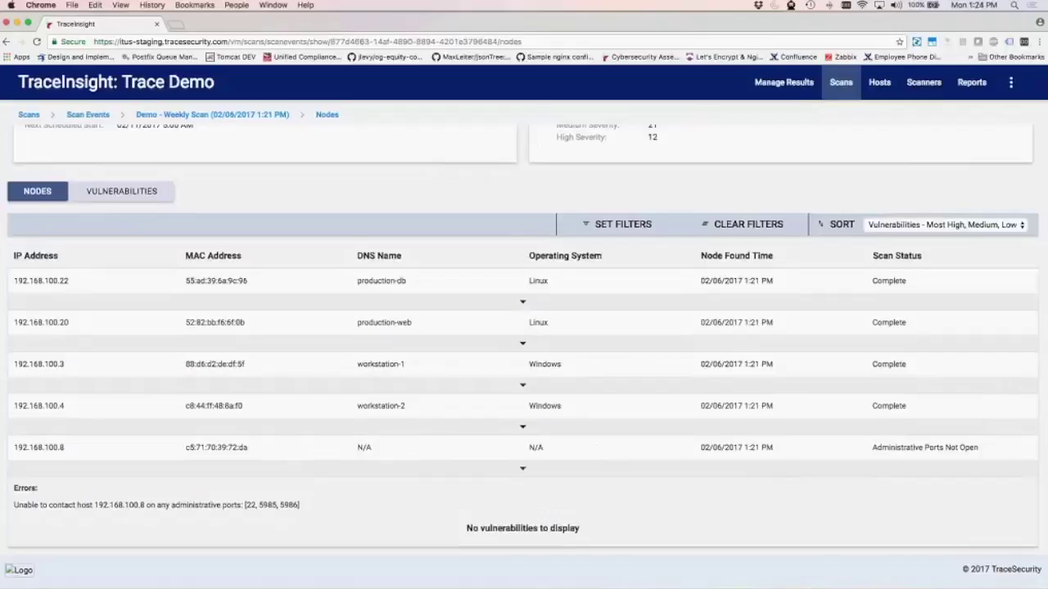
- Filter the host list in Manage Results by IP address 192.168.100.22
click(795, 90)
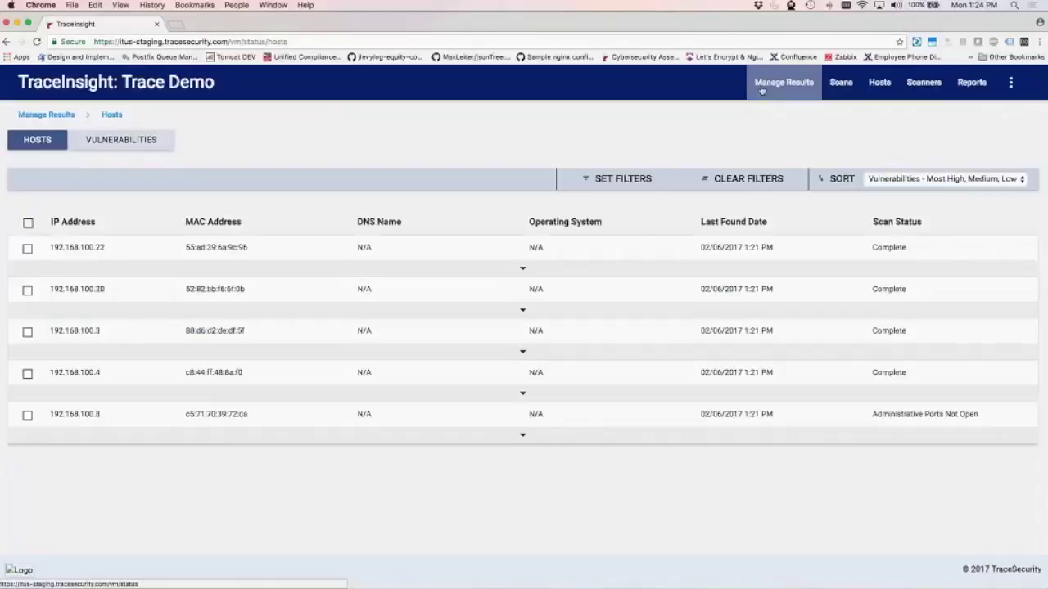
click(635, 180)
click(456, 199)
text(1)
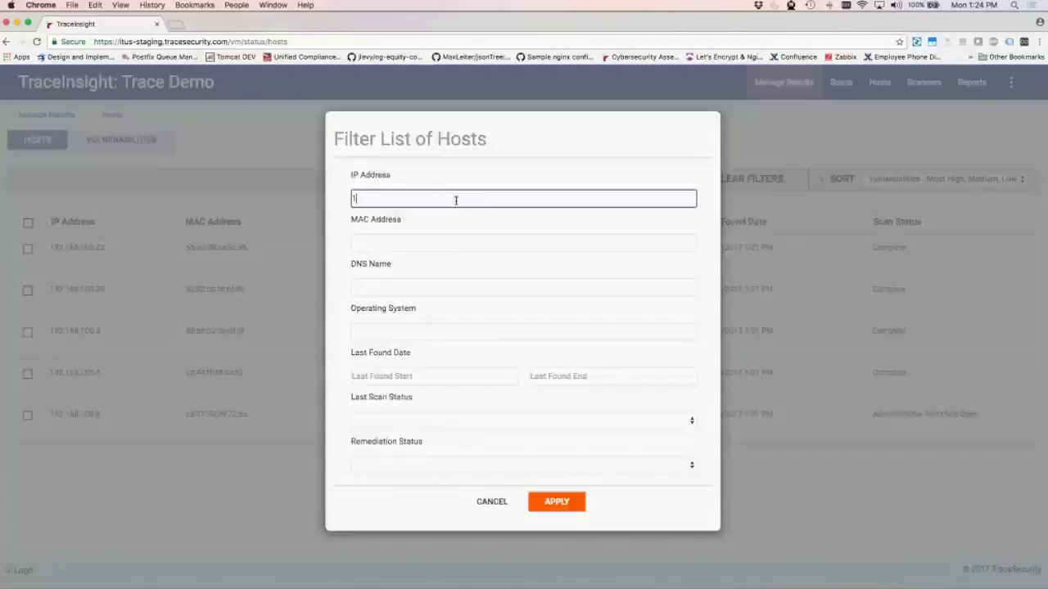
text(92.168.100.22)
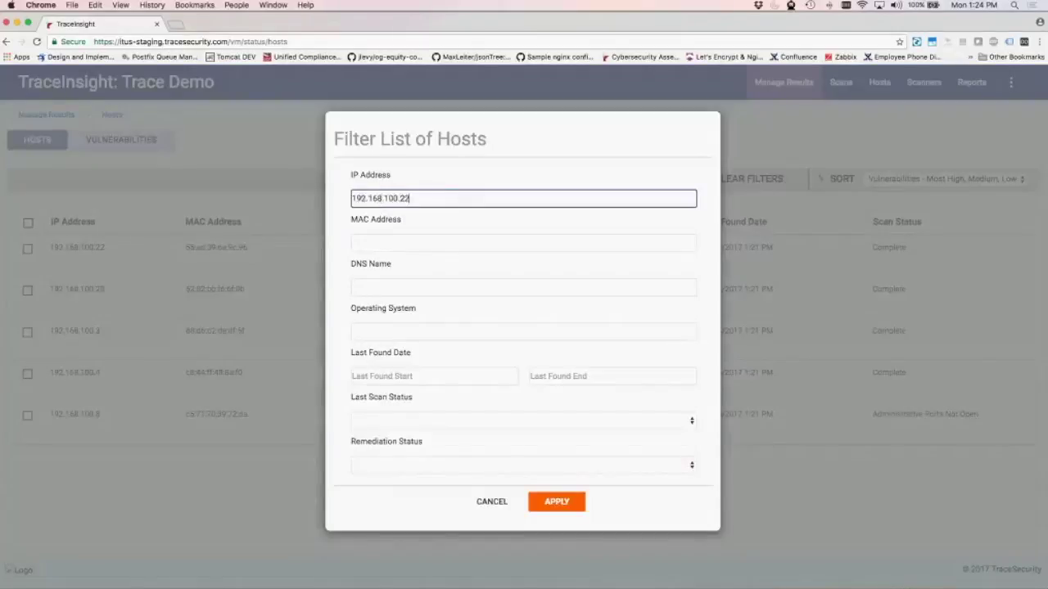
click(558, 501)
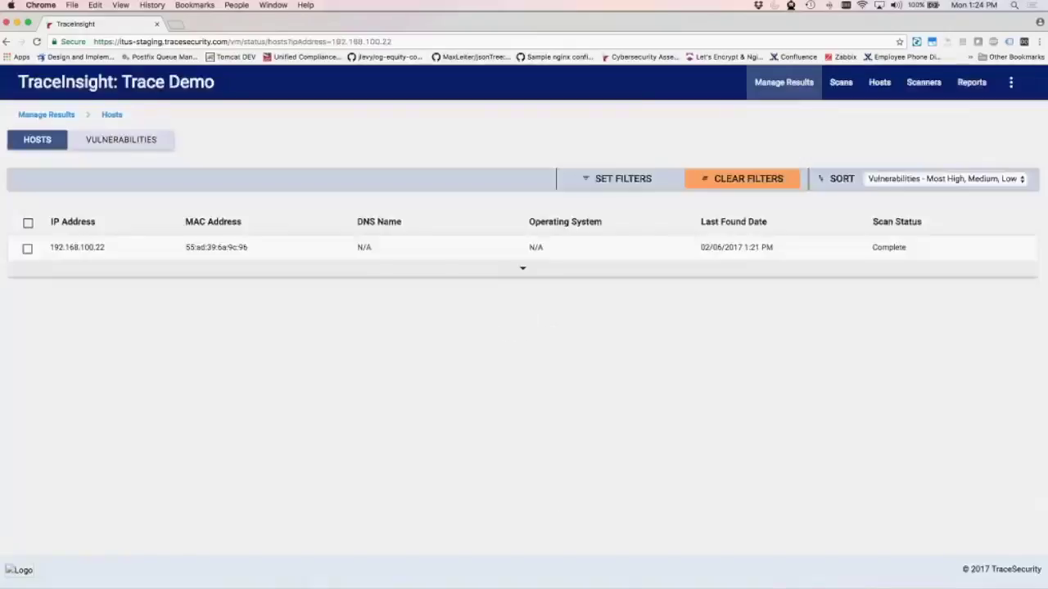
- Open all failed vulnerabilities of host 192.168.100.22 and look over the available vulnerability filters
click(534, 272)
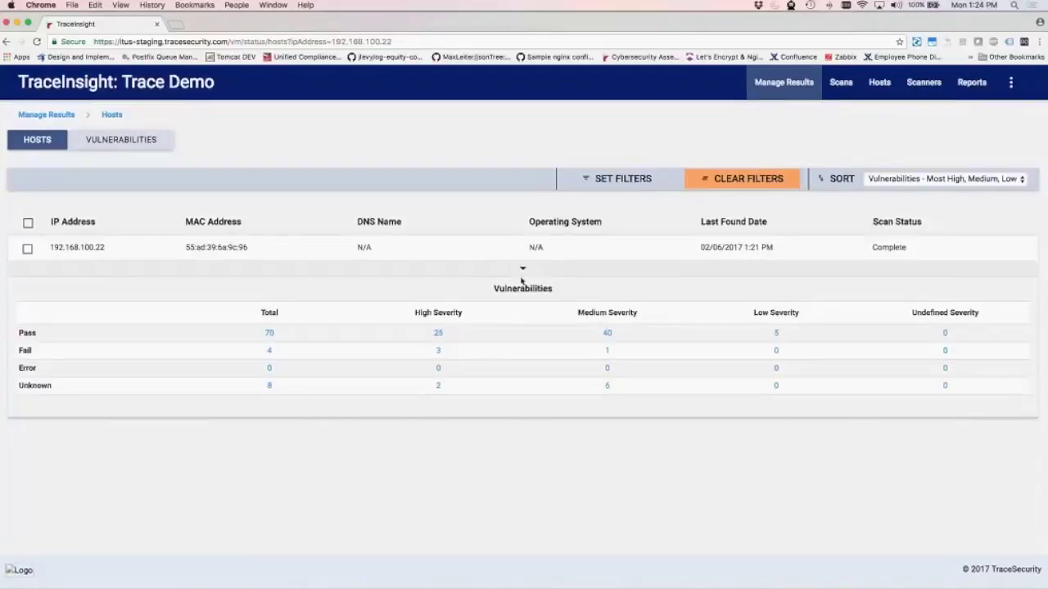
click(268, 352)
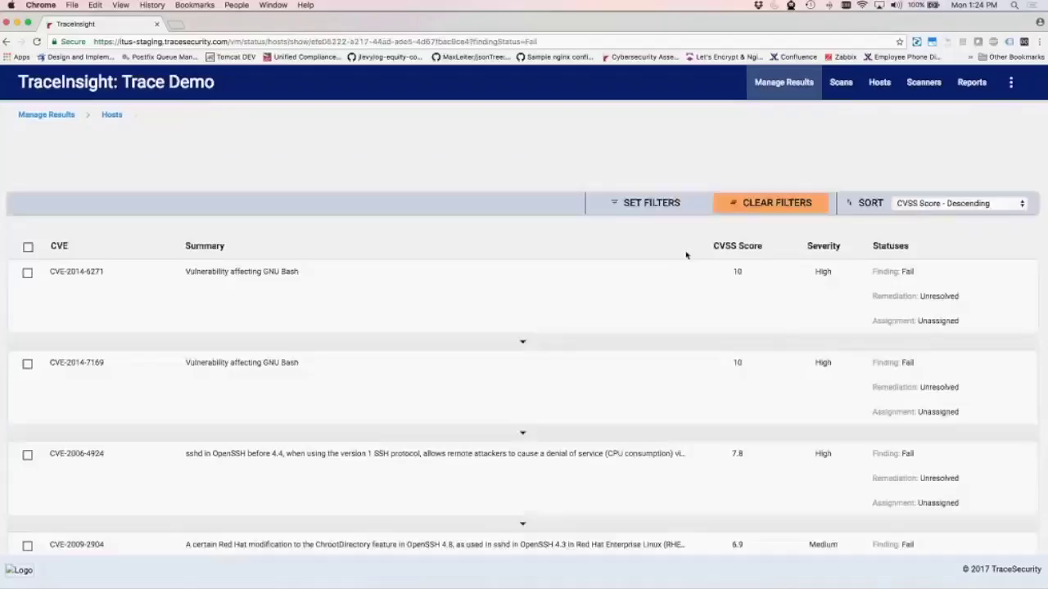
click(663, 205)
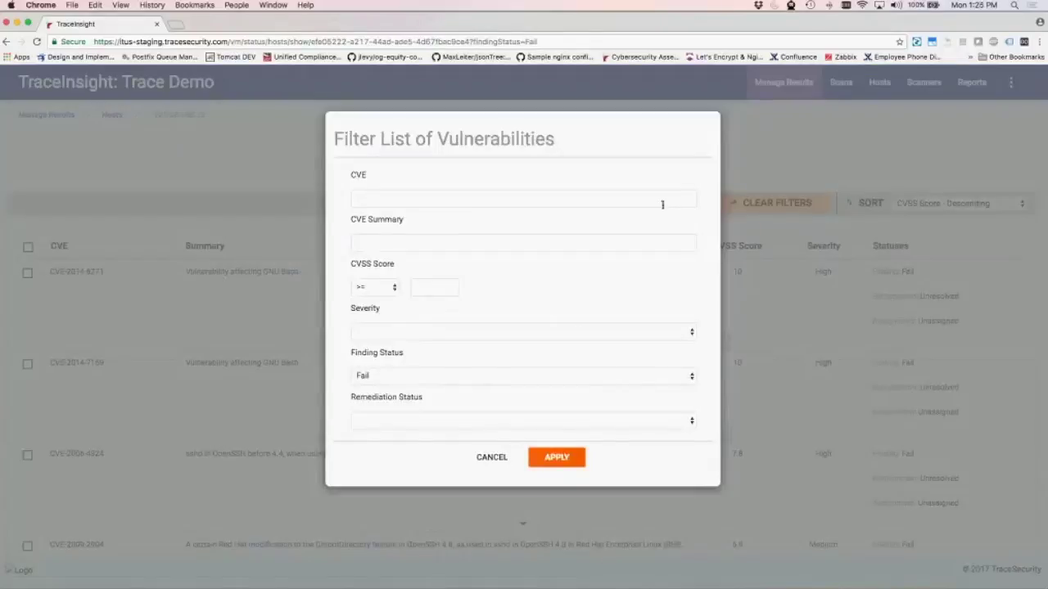
click(491, 456)
- Expand CVE-2014-6271 and review its summary and list of references
scroll(537, 332, down, 1)
scroll(539, 332, down, 1)
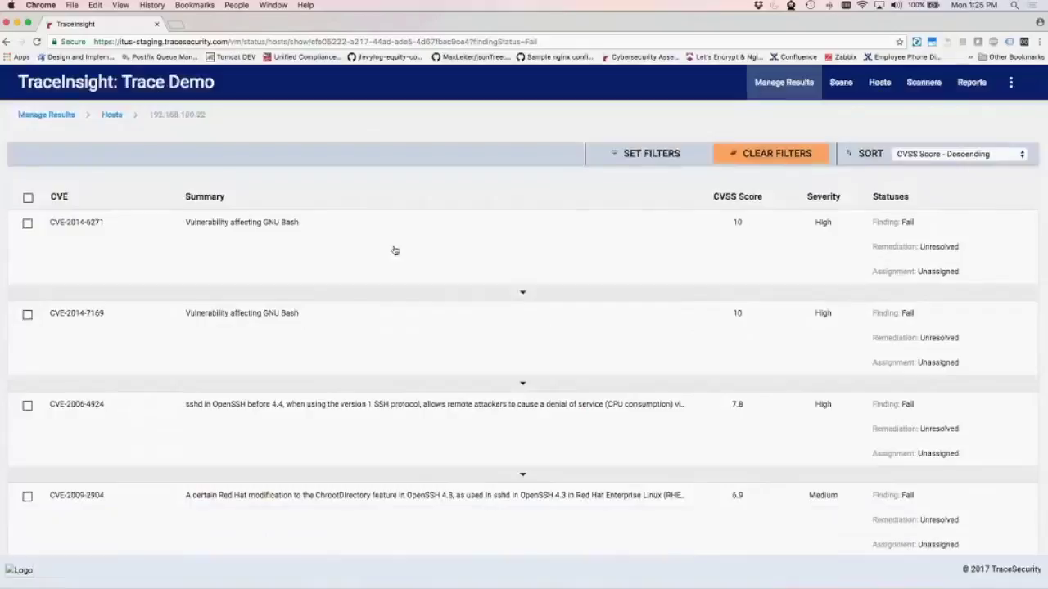
click(517, 293)
scroll(477, 276, down, 3)
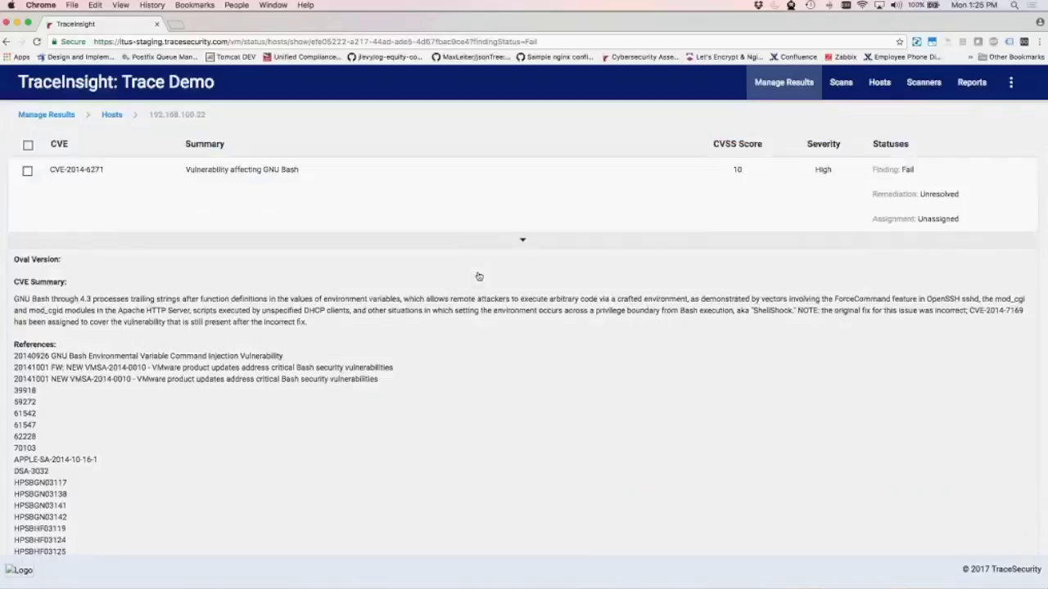
scroll(479, 276, down, 5)
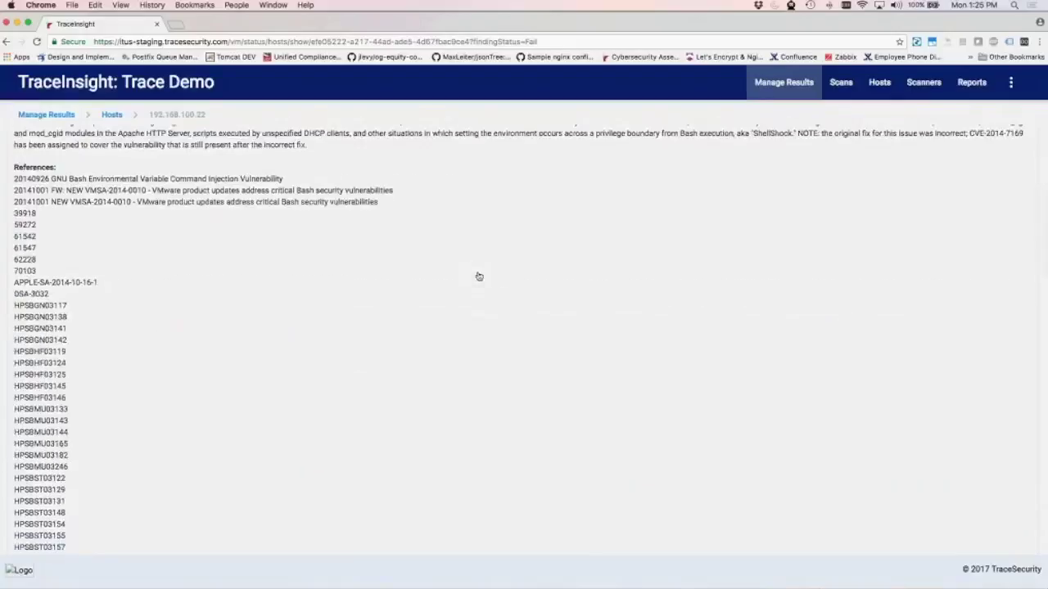
scroll(479, 276, down, 1)
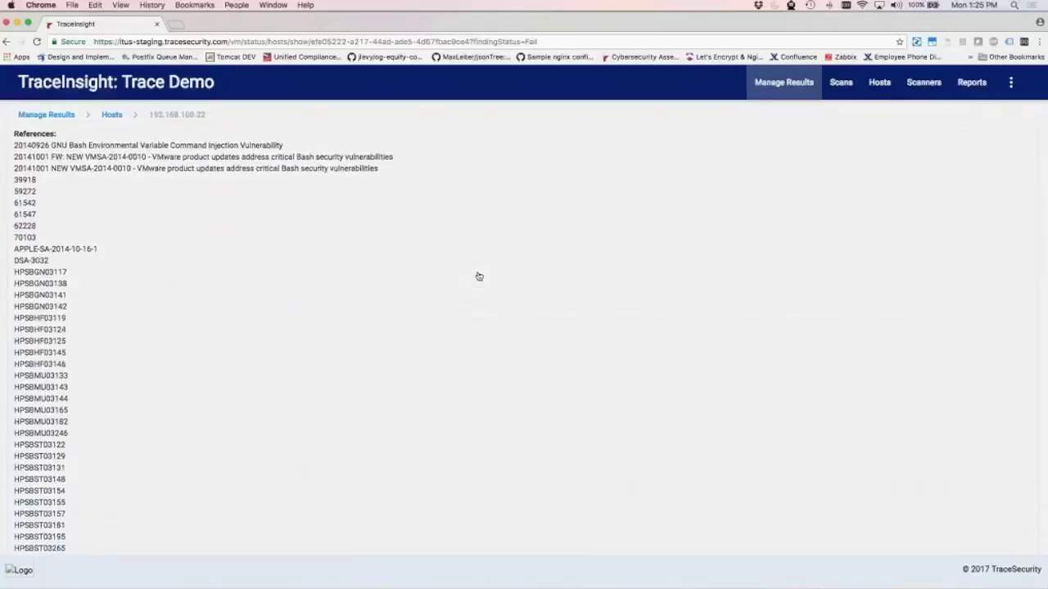
scroll(479, 276, down, 9)
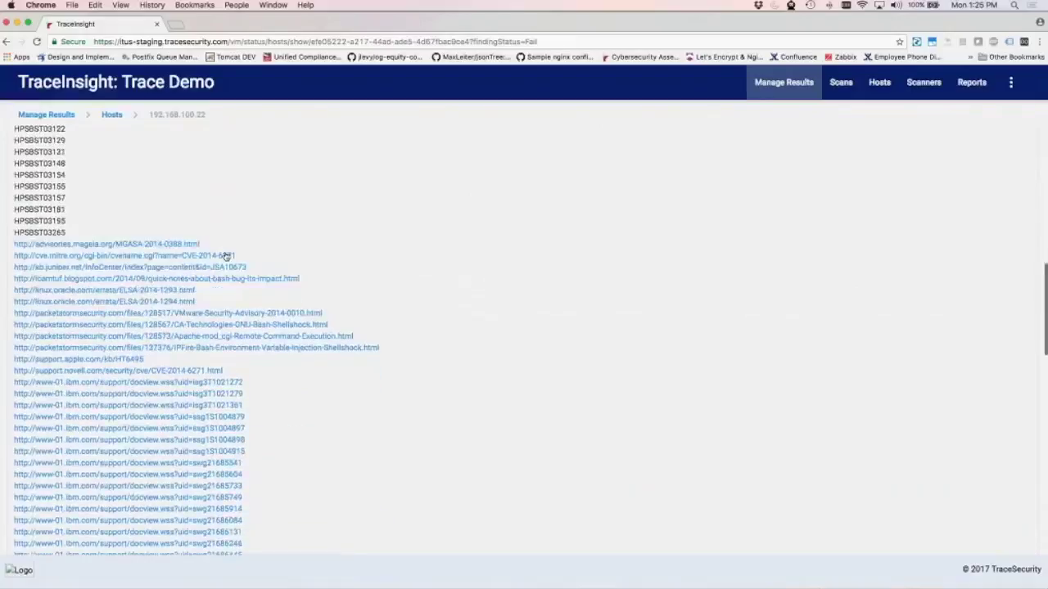
- Open the cve.mitre.org CVE-2014-6271 and access.redhat.com/node/1200223 reference links in new browser tabs
right_click(221, 259)
click(221, 259)
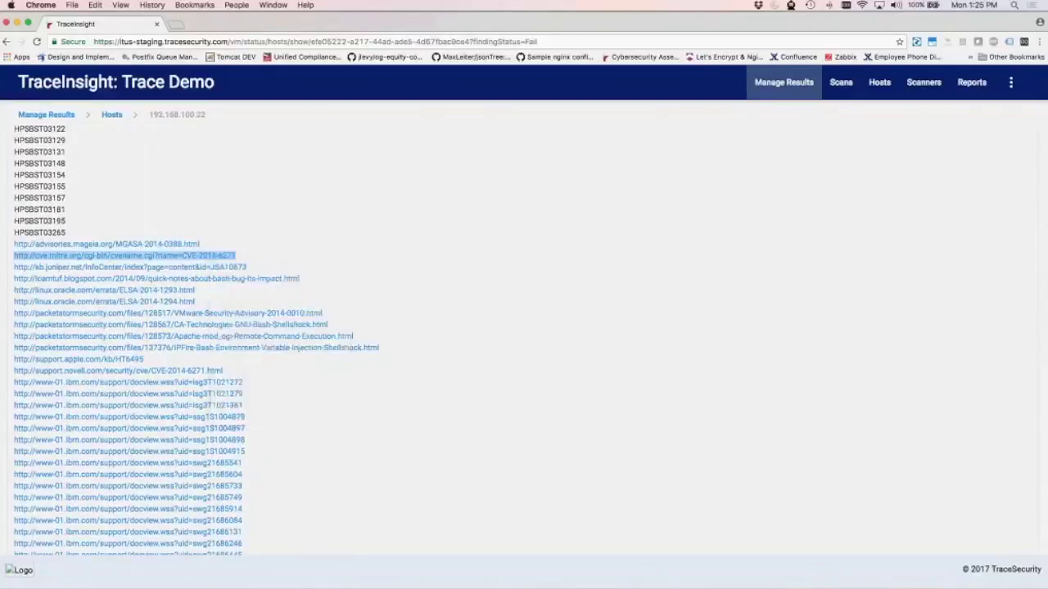
scroll(318, 284, down, 10)
scroll(212, 333, down, 1)
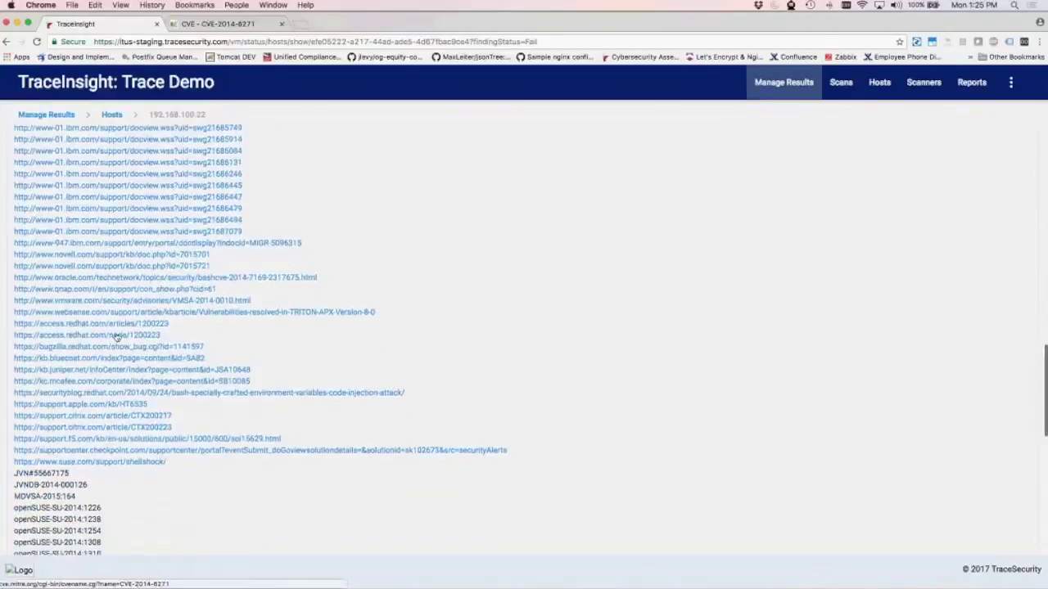
right_click(124, 337)
click(127, 338)
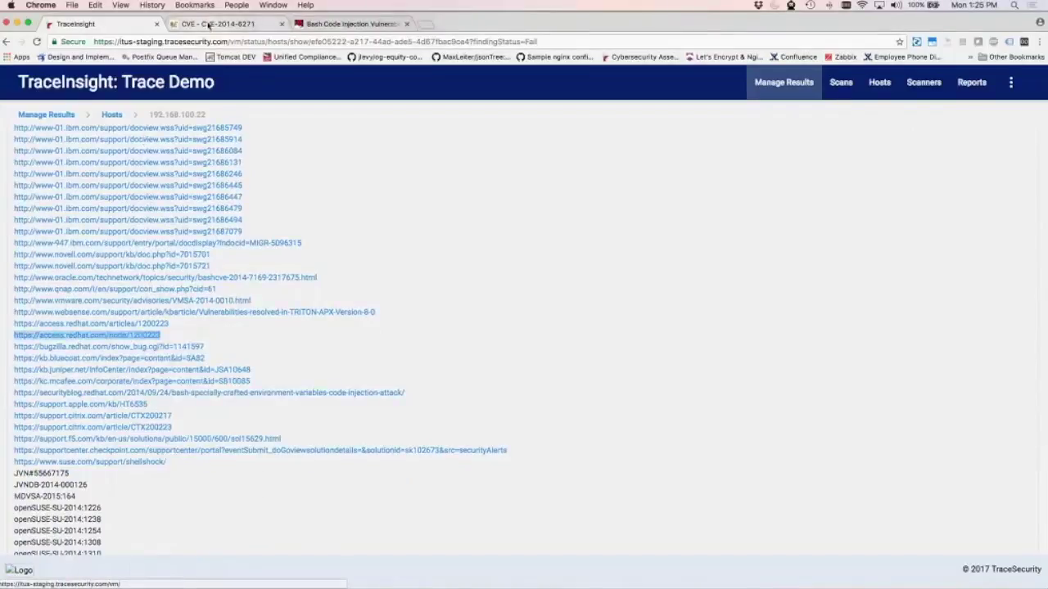
- Check the CVE-2014-6271 page and highlight the "# yum update bash" fix command in the Red Hat article
click(210, 25)
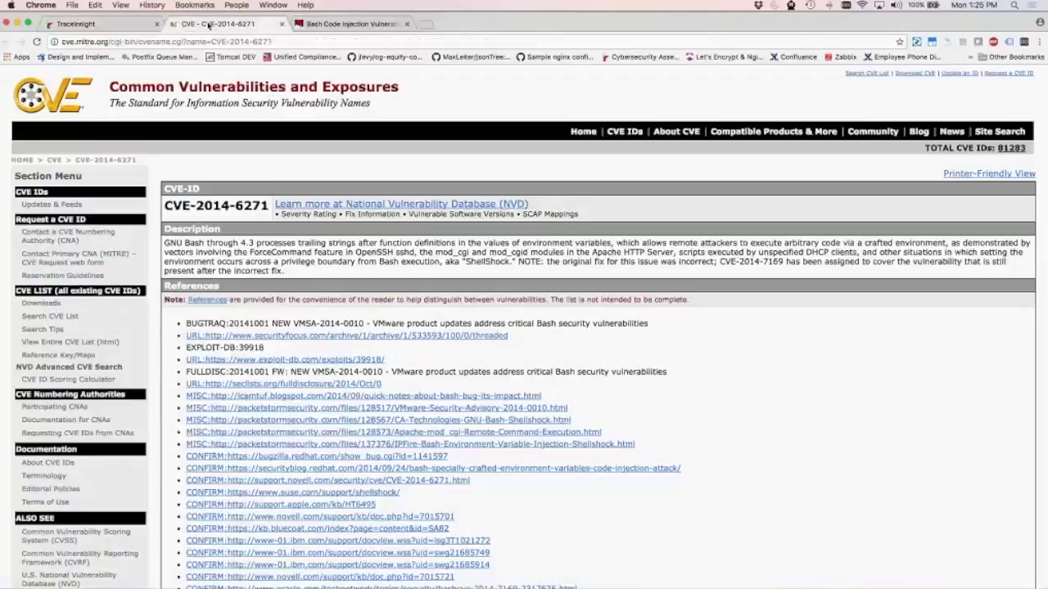
click(323, 25)
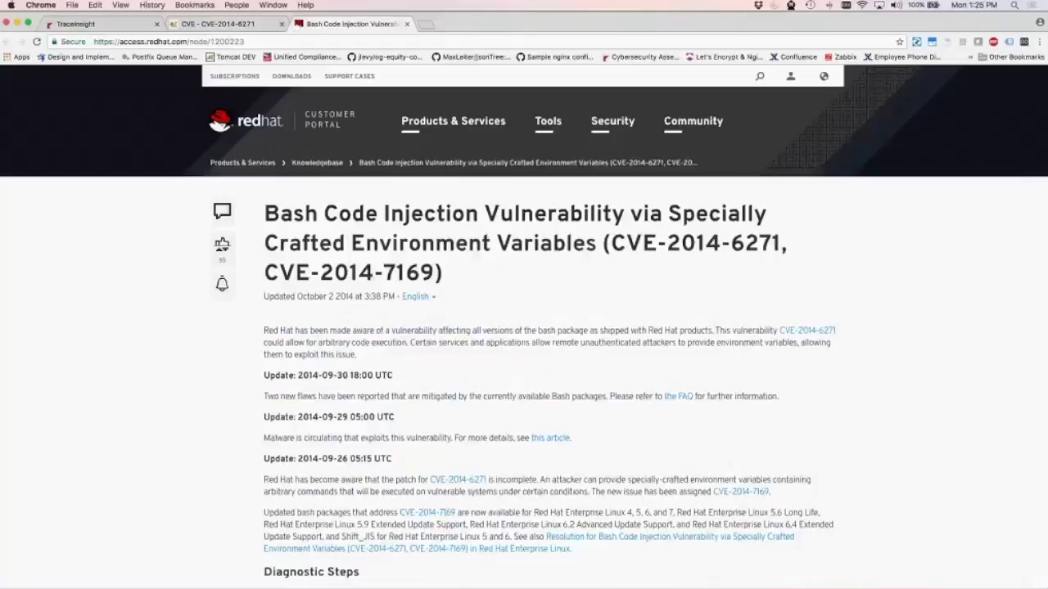
scroll(295, 339, down, 15)
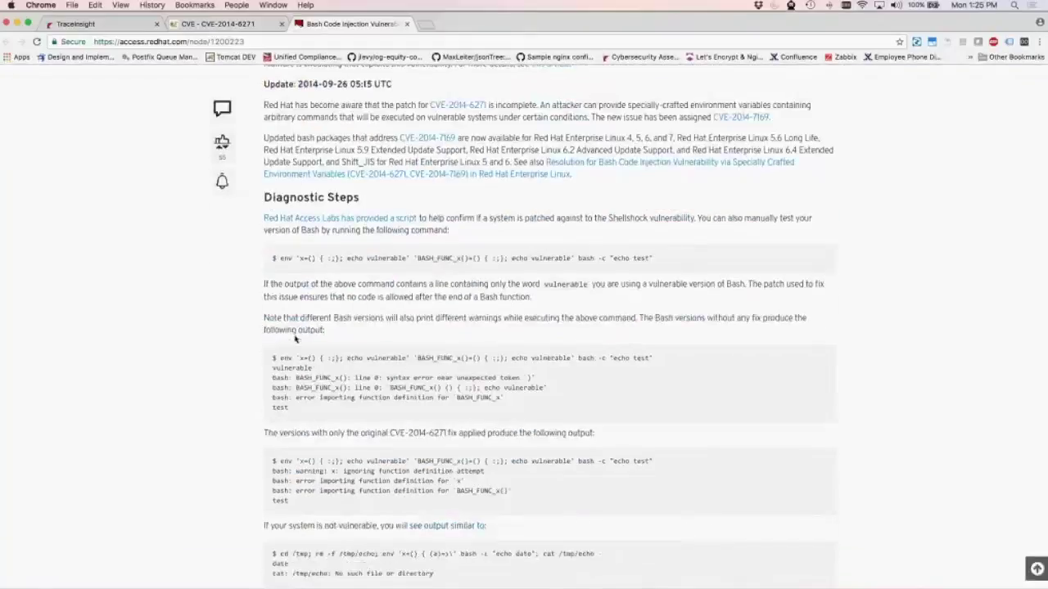
scroll(295, 339, down, 1)
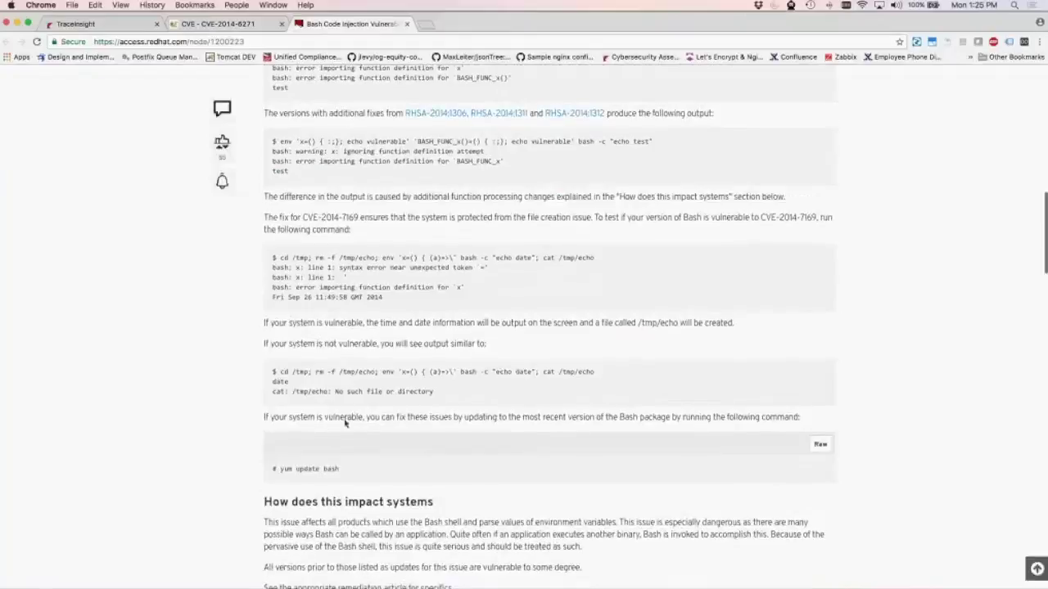
drag(340, 468, 261, 467)
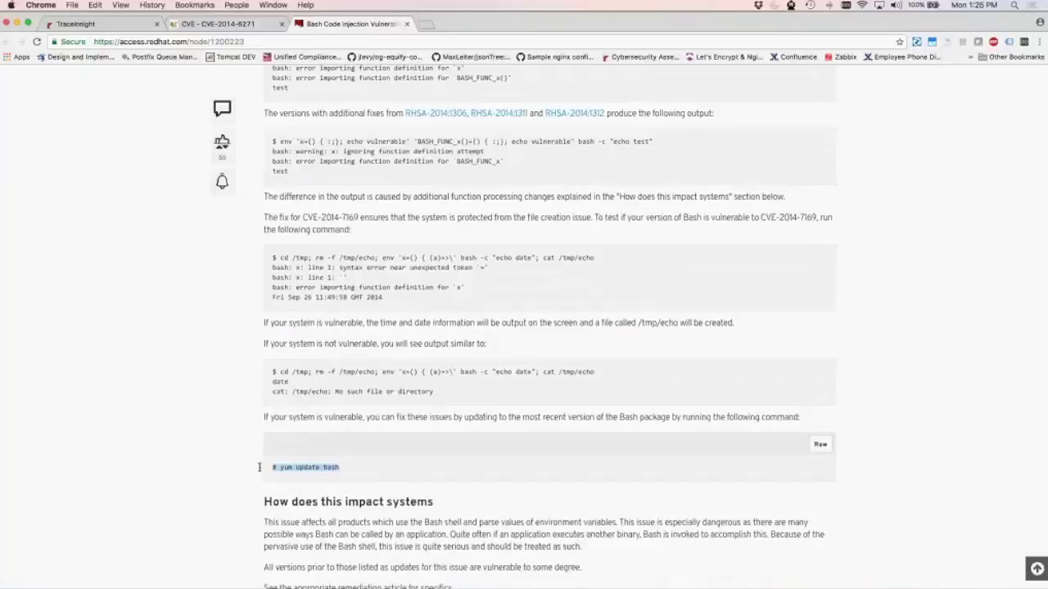
- Return to the TraceInsight page and assign the remediation of CVE-2014-6271 to the WebServer admin
click(70, 26)
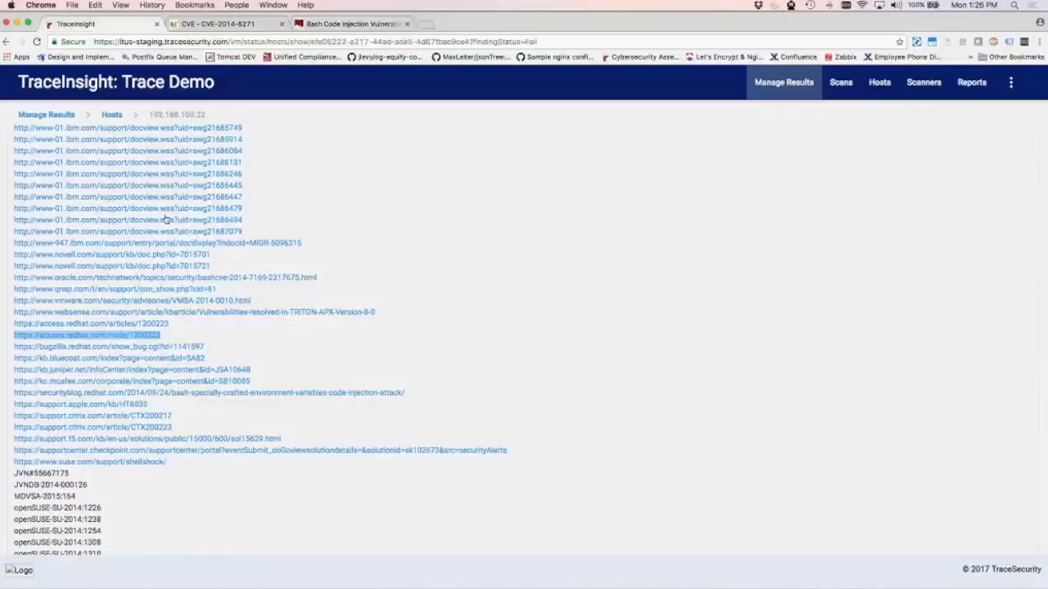
click(192, 235)
scroll(107, 295, up, 5)
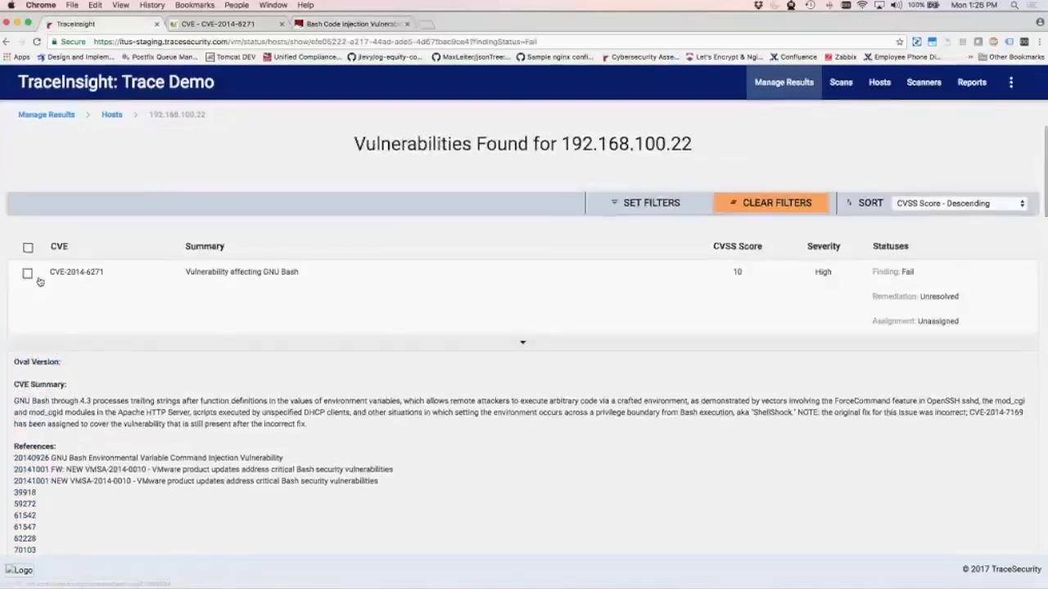
click(30, 272)
click(71, 202)
click(357, 270)
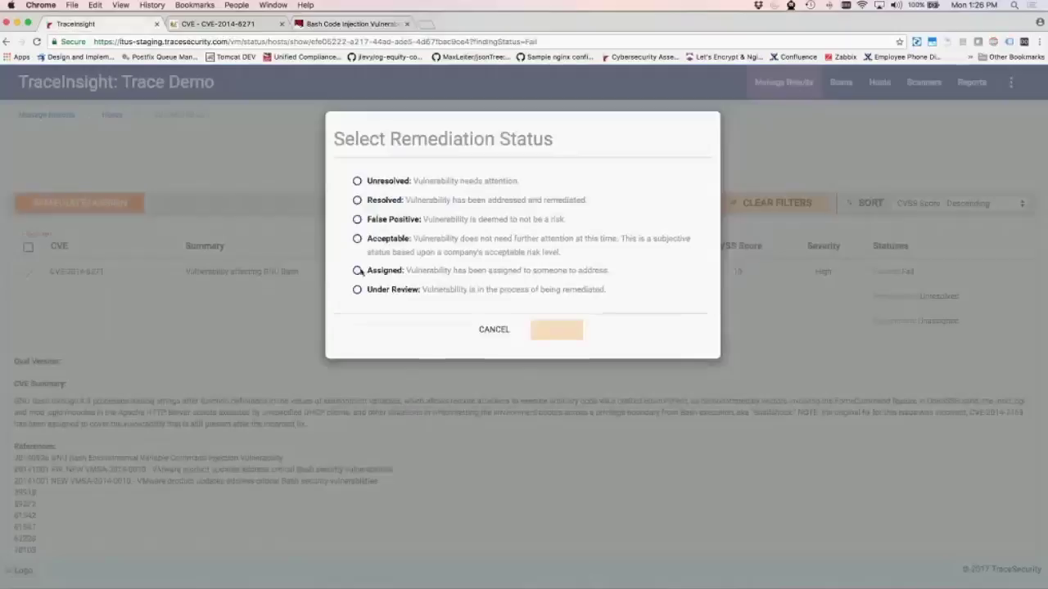
click(433, 336)
click(443, 354)
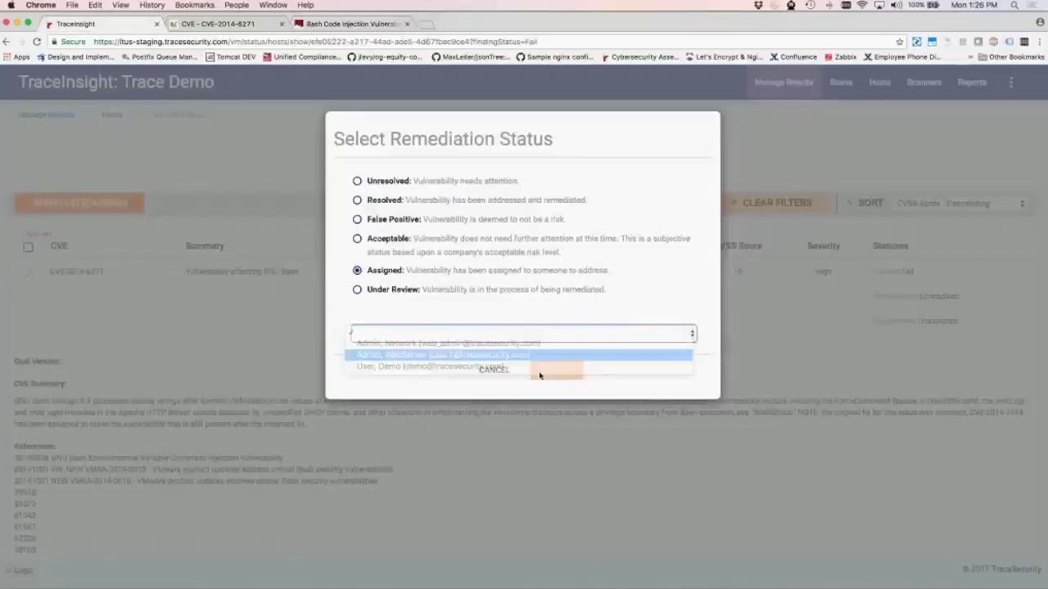
click(555, 371)
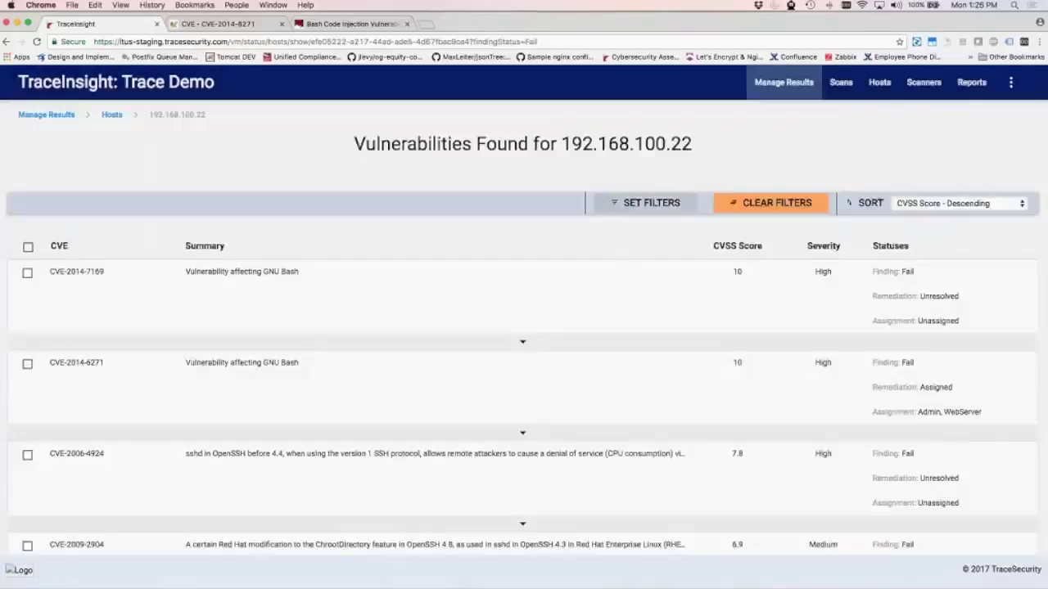
- Filter the host list to IP address 192.168.100.20 and open all of that host's failed vulnerabilities
click(601, 178)
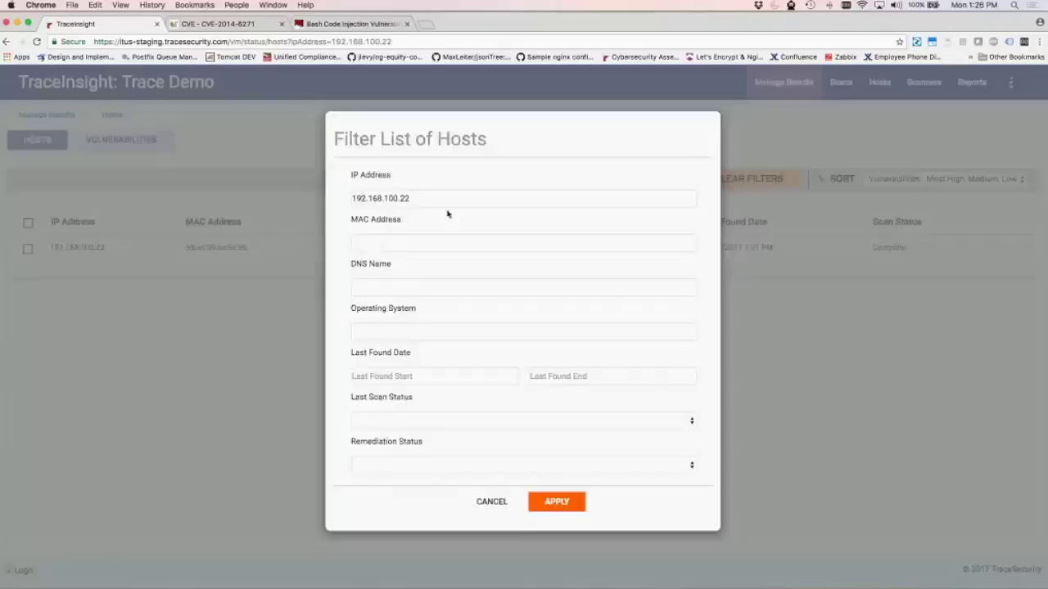
click(446, 200)
key(BackSpace)
text(0)
click(565, 502)
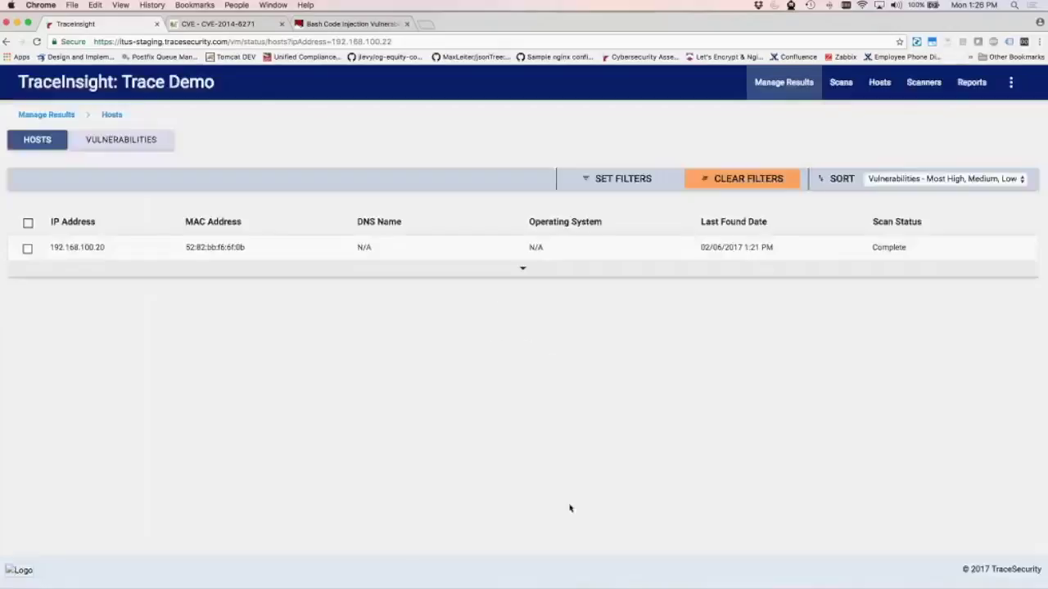
click(498, 269)
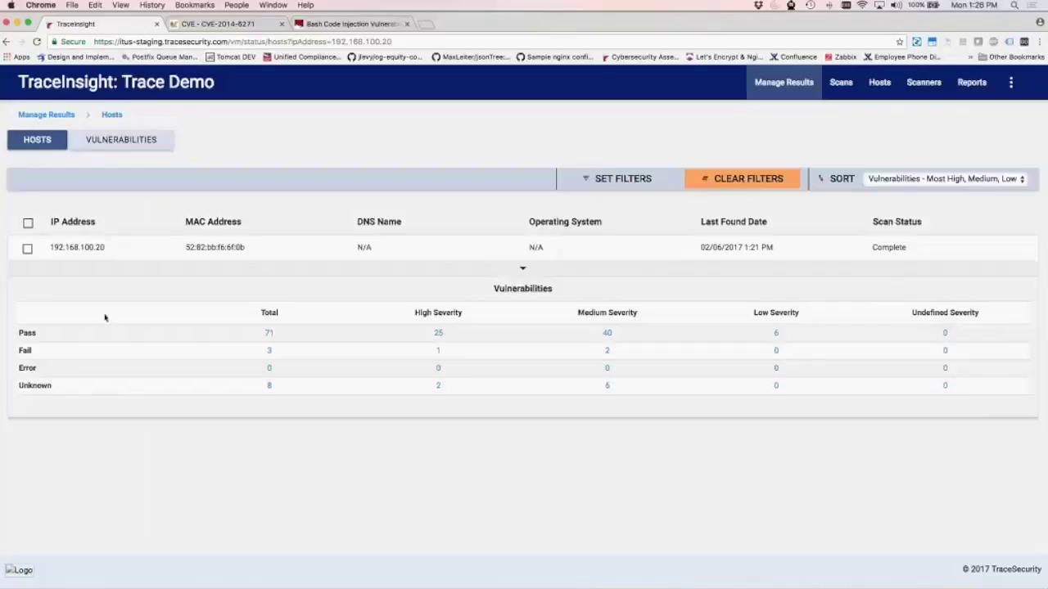
click(268, 352)
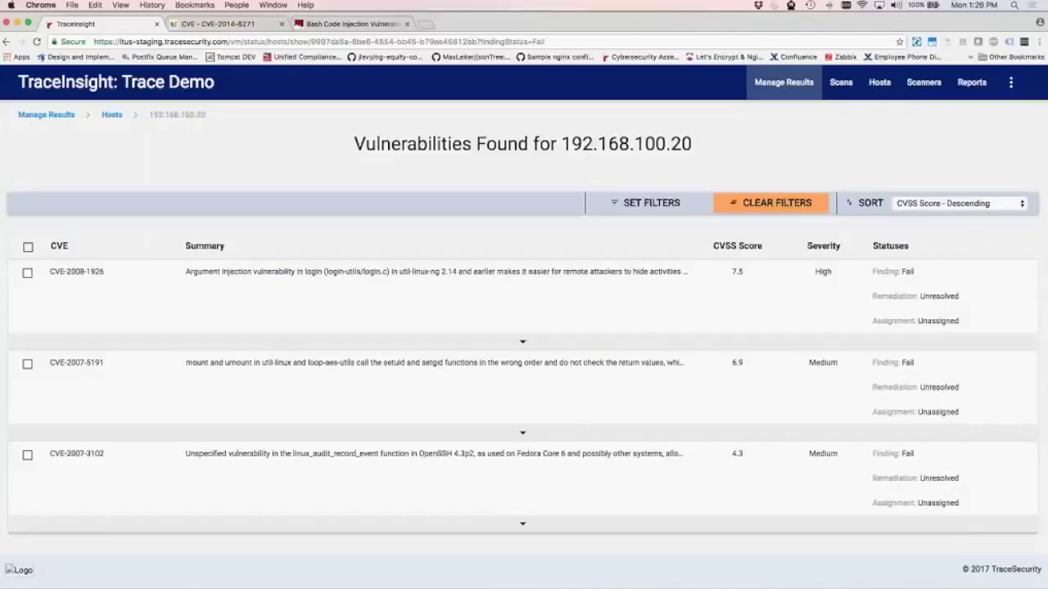
- Select all three failed vulnerabilities of host 192.168.100.20 and assign their remediation to the Network admin
click(27, 272)
click(27, 363)
click(61, 204)
click(358, 270)
click(446, 331)
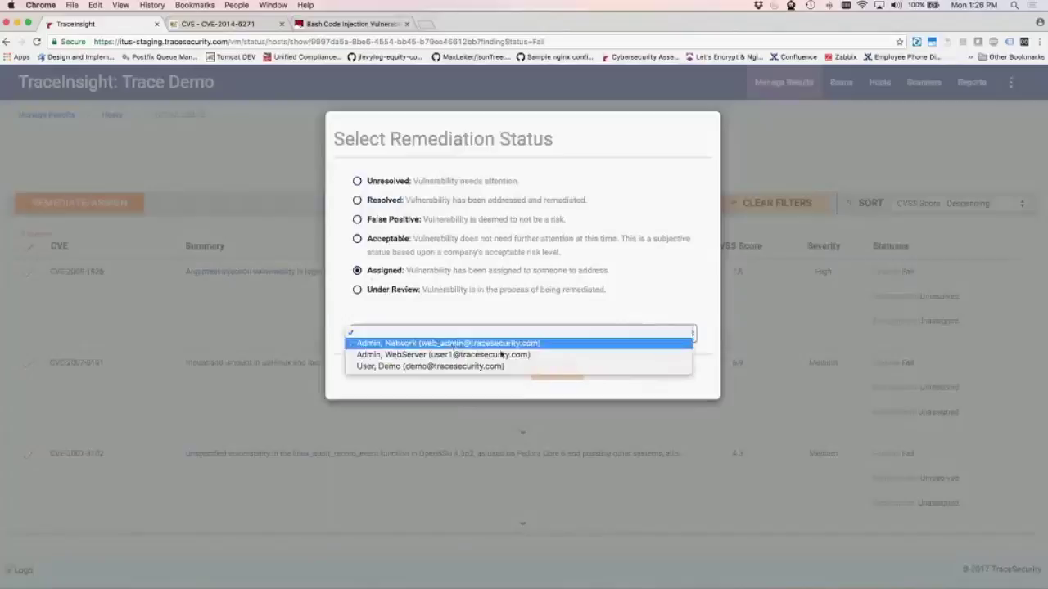
click(453, 342)
click(556, 369)
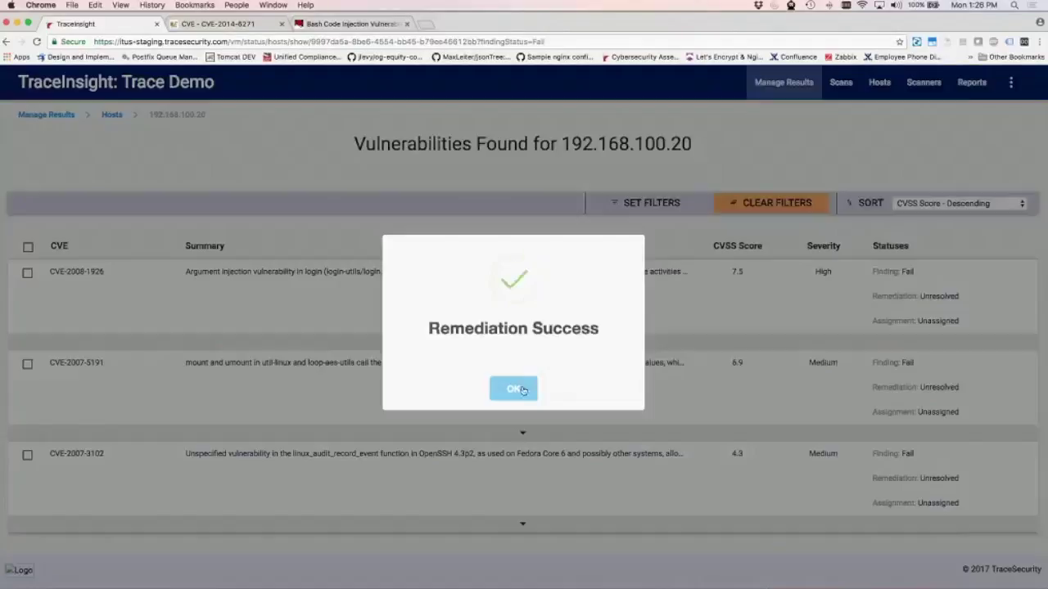
click(522, 391)
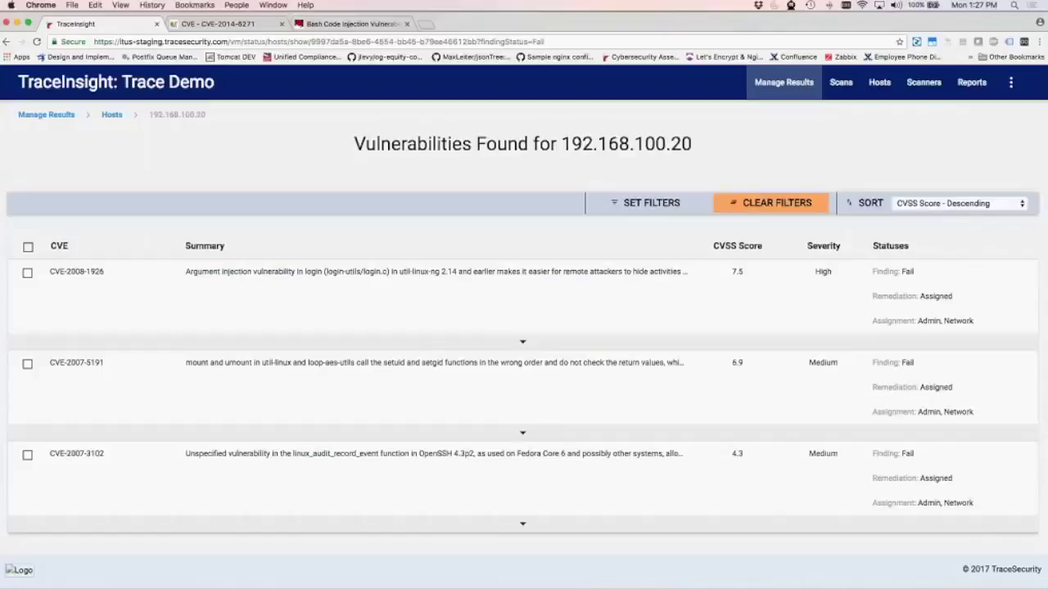
- Go back to the scan results and show them by vulnerability instead of by host
click(112, 116)
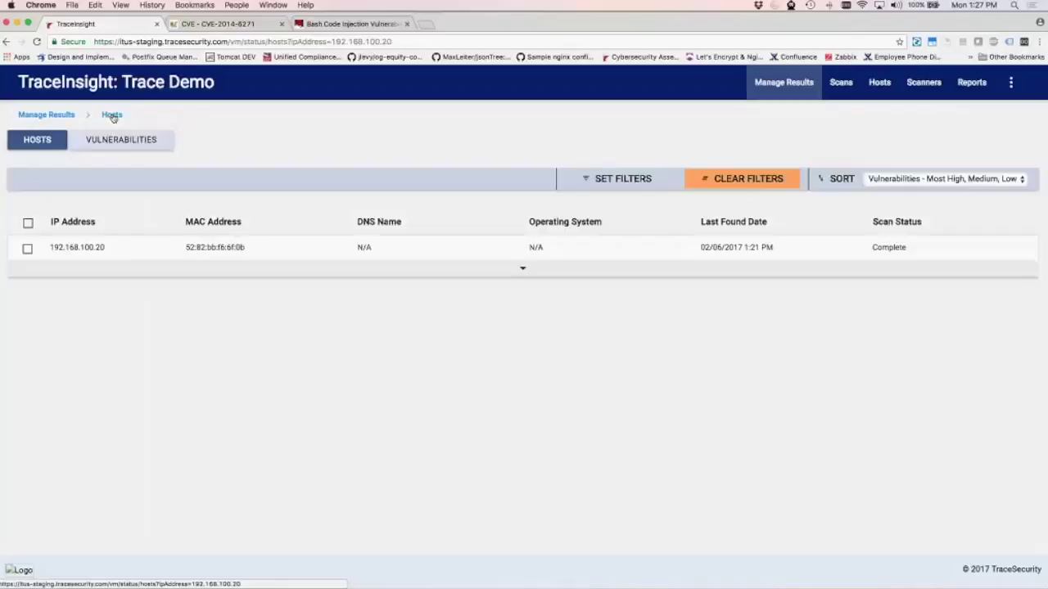
click(112, 116)
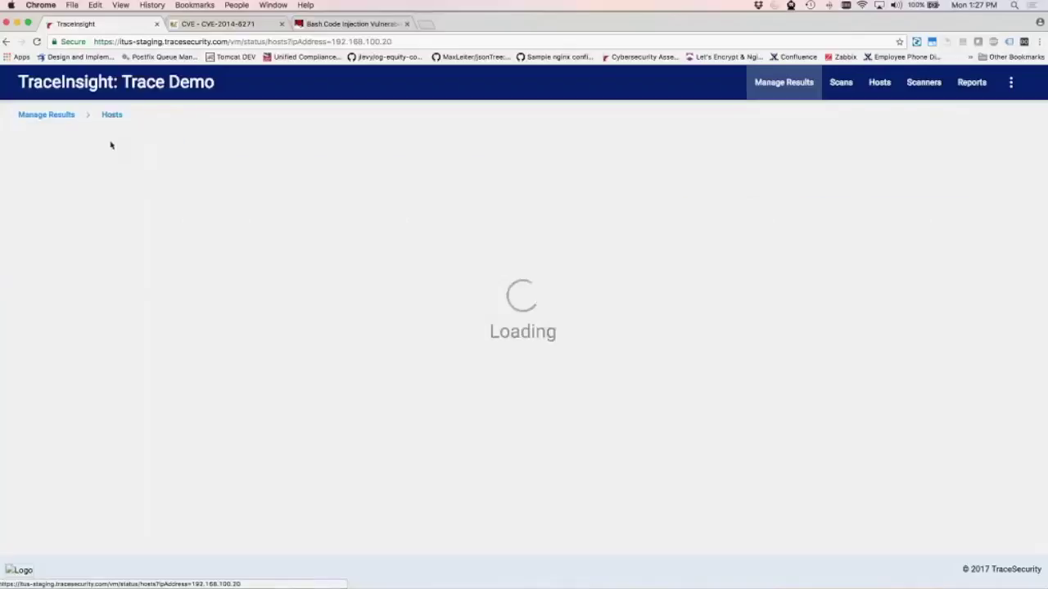
click(112, 144)
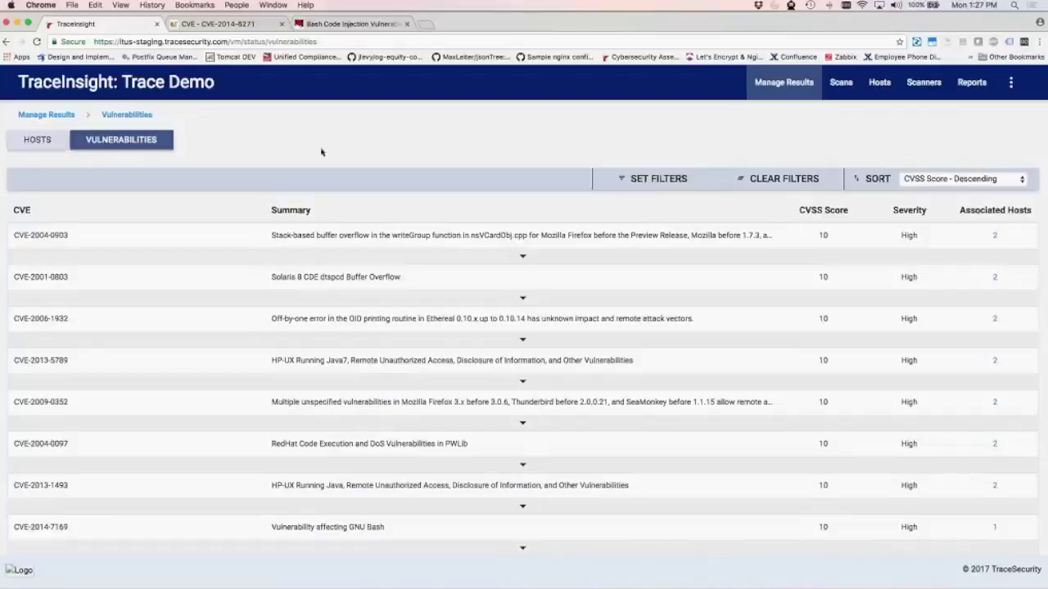
- Filter the vulnerabilities to CVSS score <= 8, affected nodes >= 2, finding status Fail and remediation status Unresolved
click(660, 182)
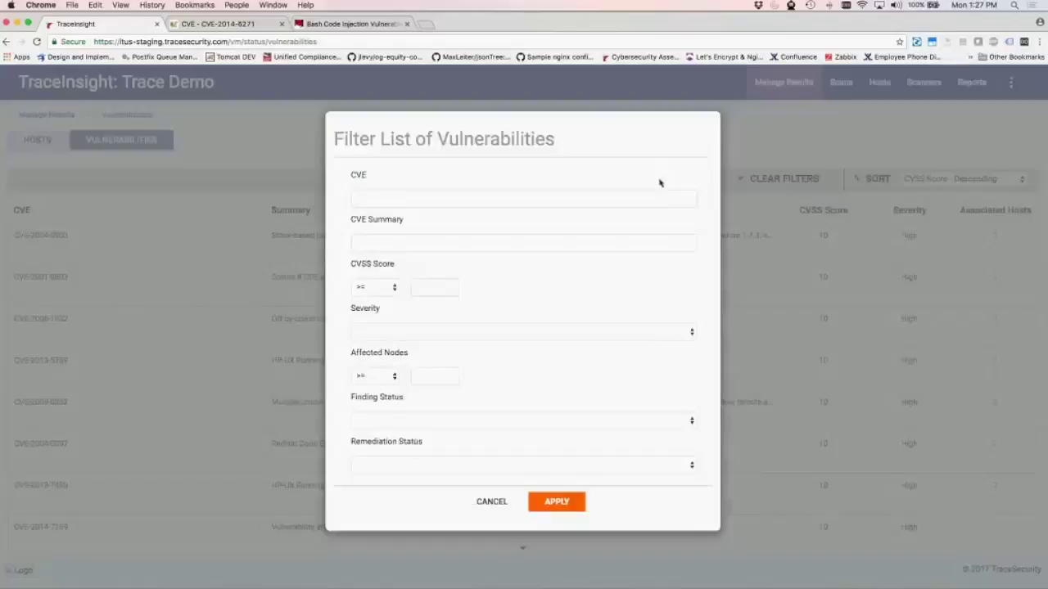
click(377, 285)
click(377, 286)
click(435, 288)
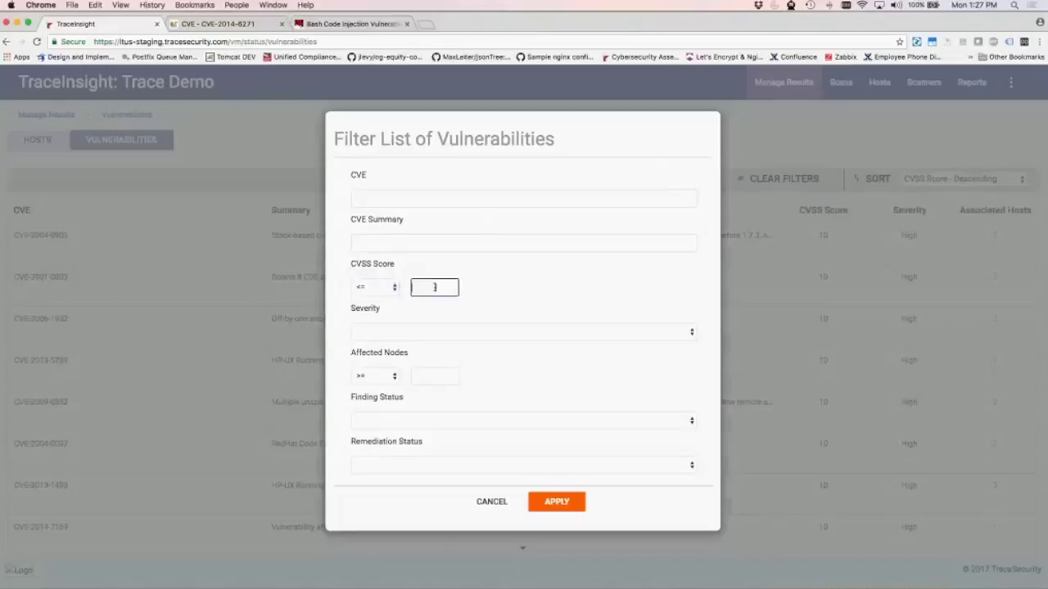
text(8)
click(435, 375)
text(2)
click(419, 421)
click(401, 442)
click(401, 466)
click(409, 465)
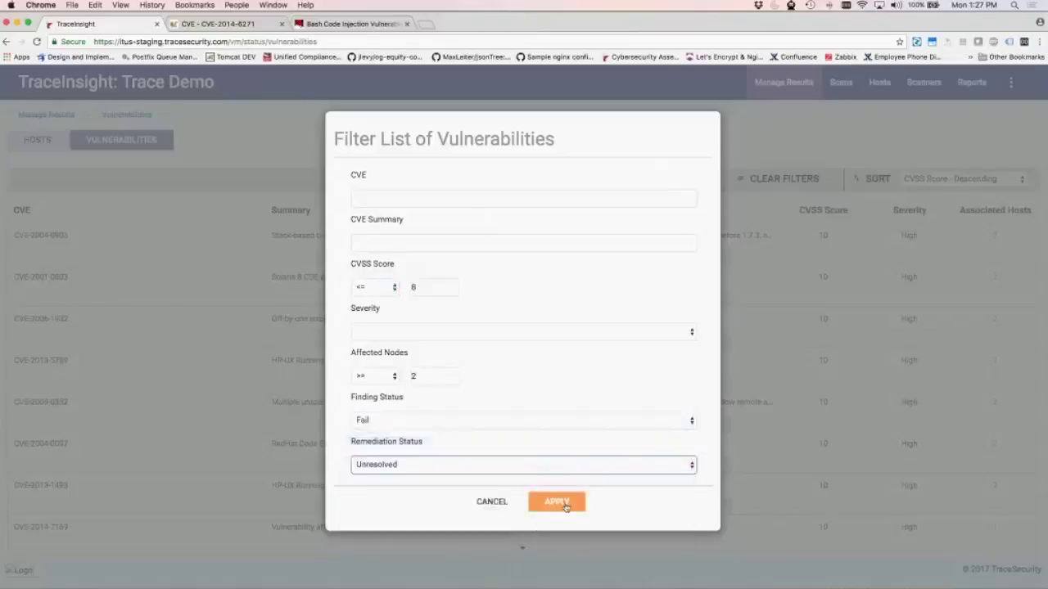
click(565, 508)
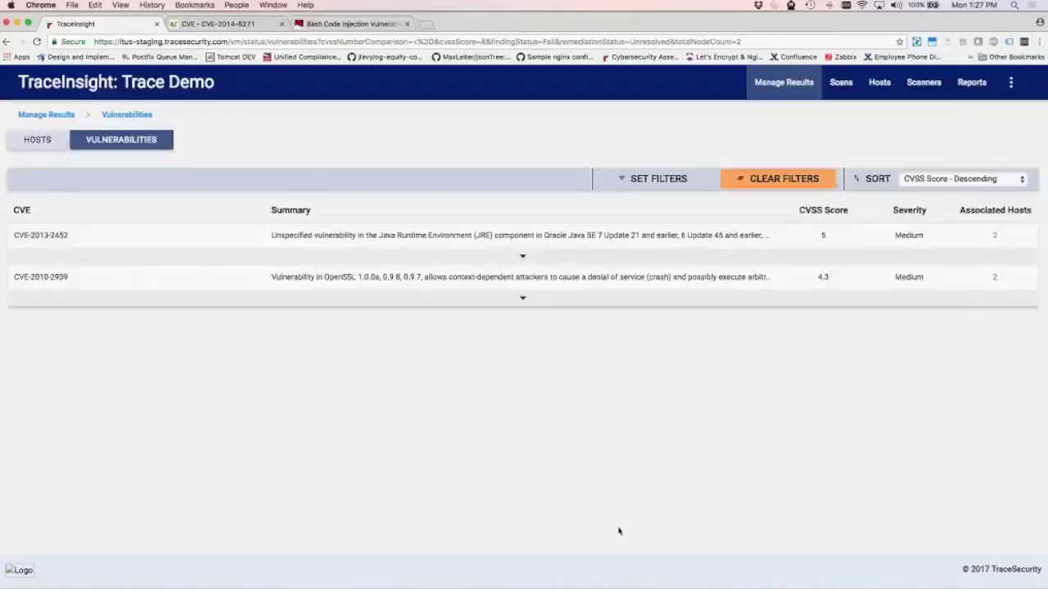
- Review the summary and references of CVE-2013-2452 and open its list of associated hosts
click(521, 257)
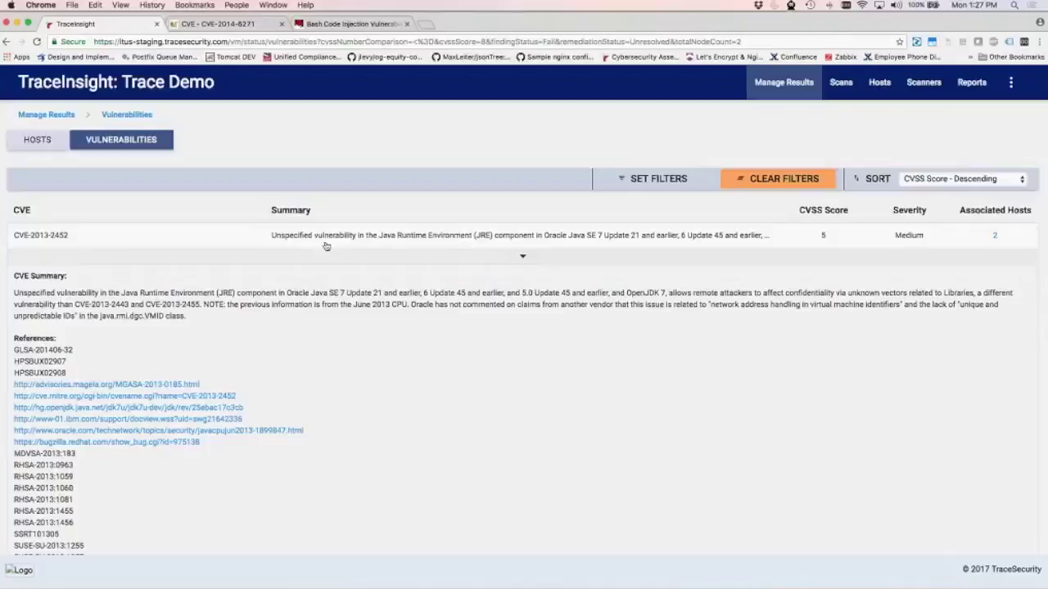
scroll(326, 246, down, 1)
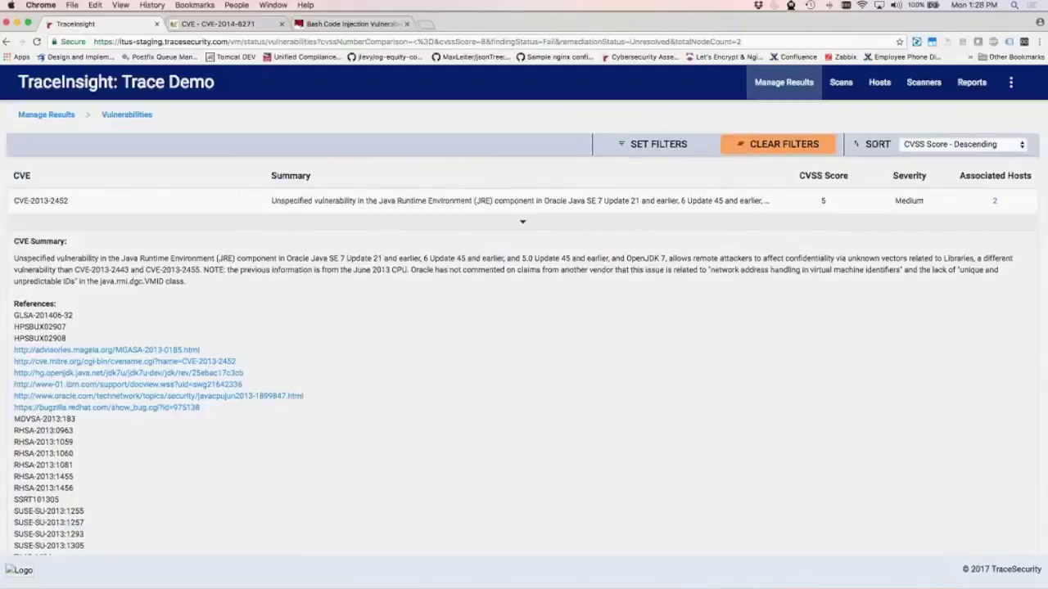
click(994, 201)
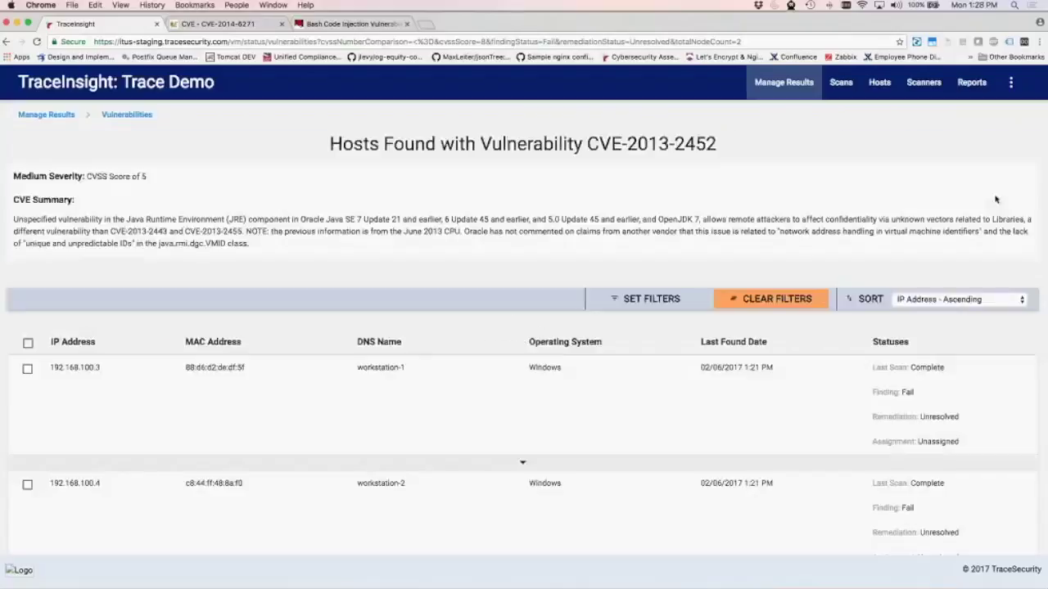
- Mark CVE-2013-2452 as Acceptable on all its hosts with the comment "Upgrading Java once release 1.3.2 of MagicSystem is released. Expected Q2 20"
click(28, 342)
click(73, 300)
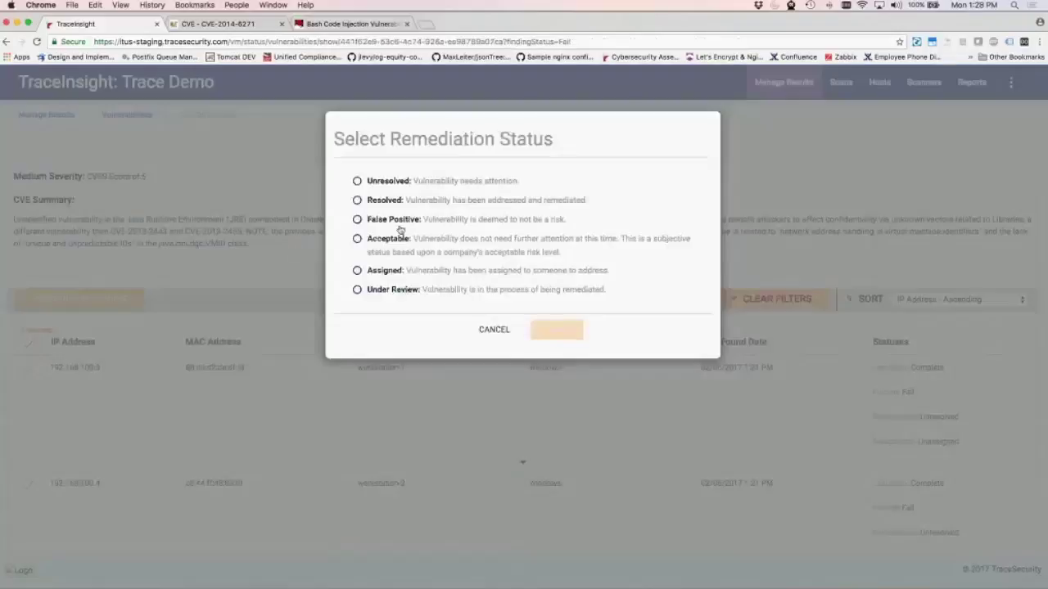
click(358, 239)
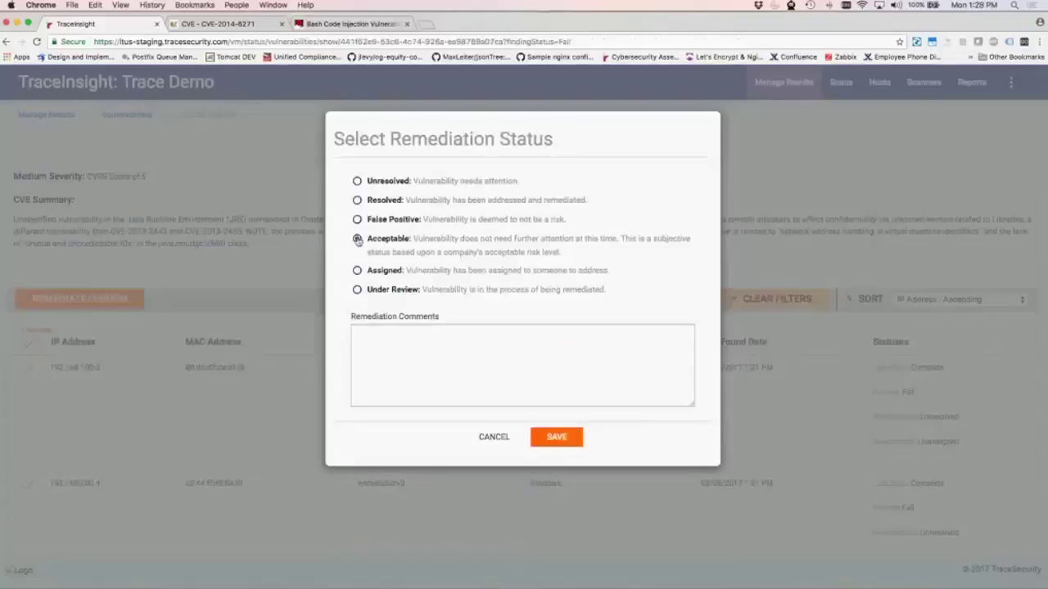
click(412, 374)
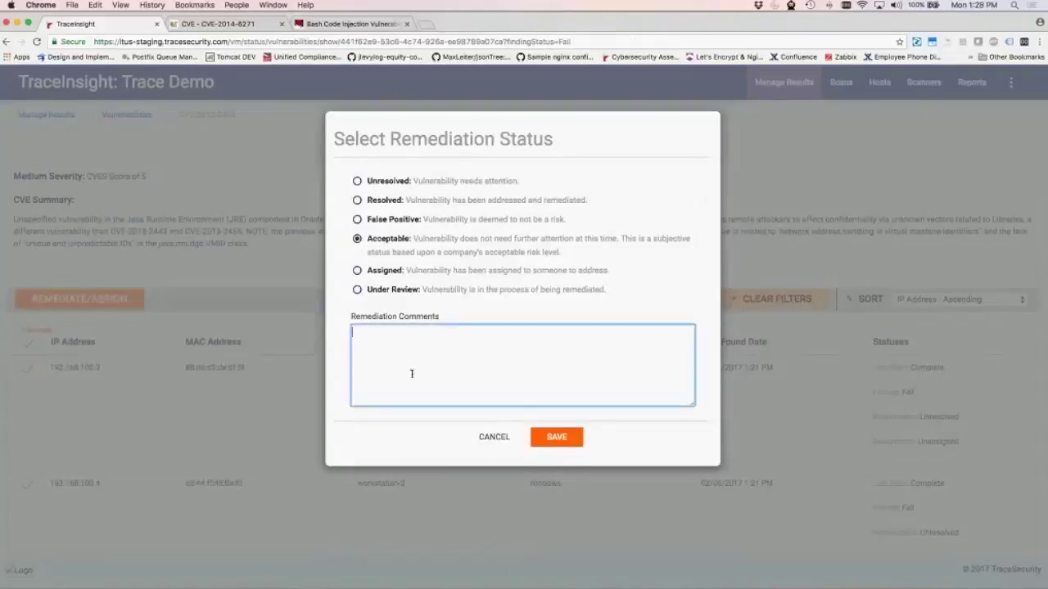
text(Upgrading Java once release 1.3.2 of Magic)
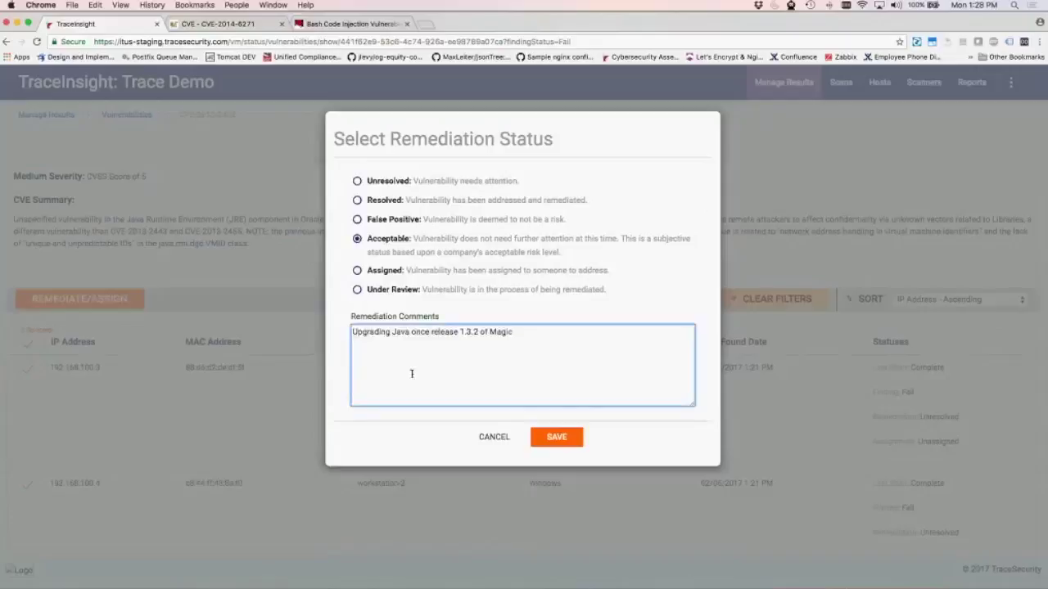
text(System is released.  Expected )
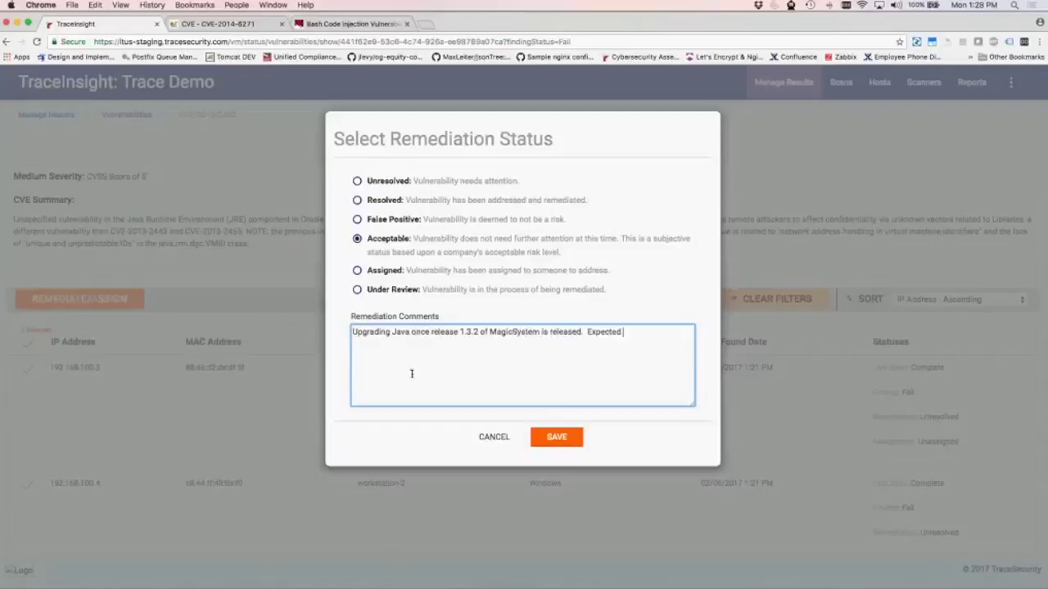
text(Q2 20)
click(553, 438)
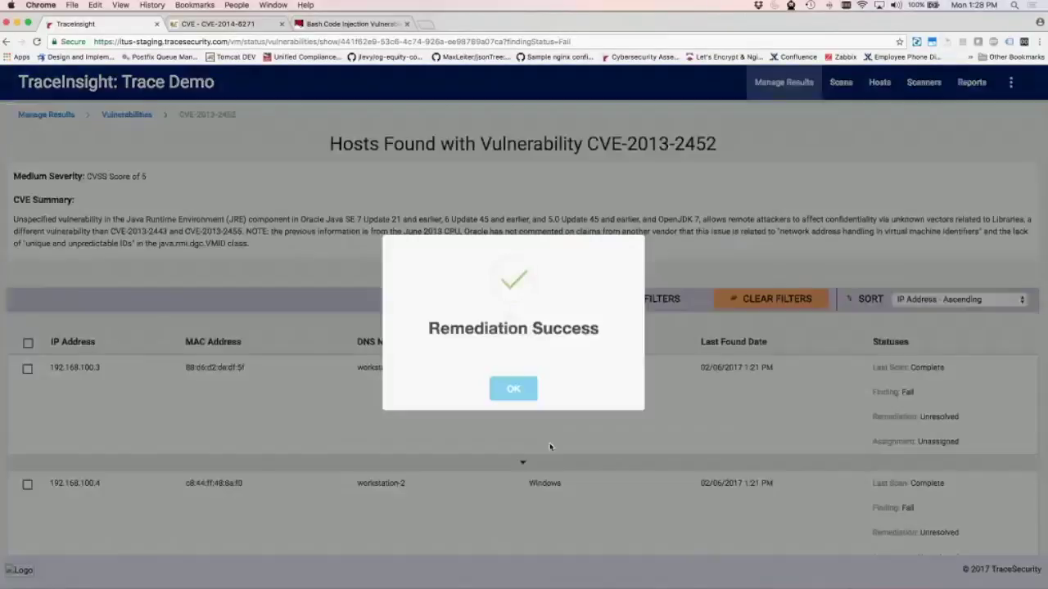
click(516, 391)
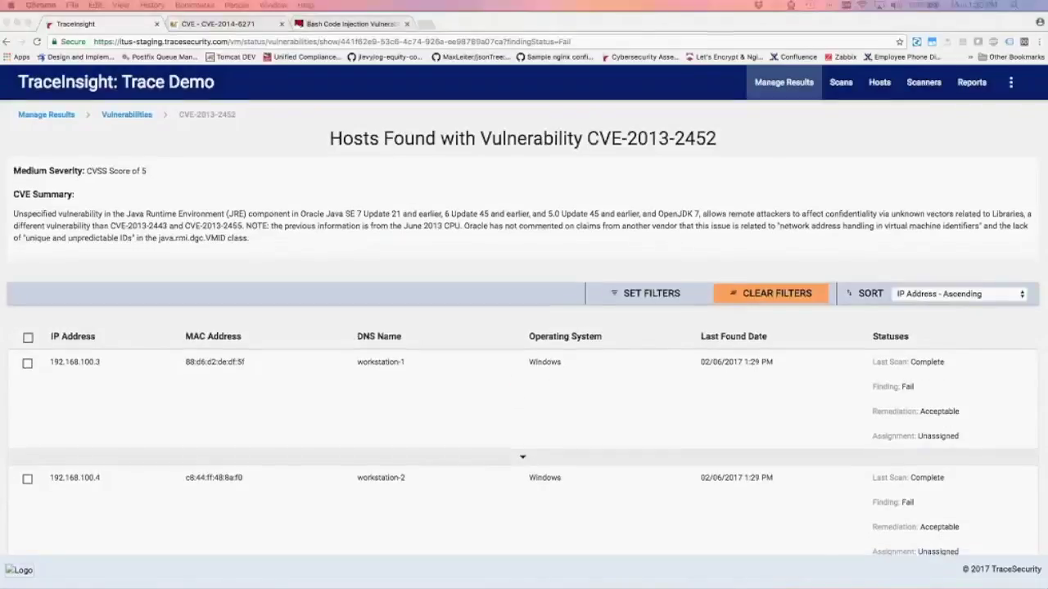
- Check the recently completed scans on the dashboard and open the settings of the Scan Results Trending Report
click(72, 91)
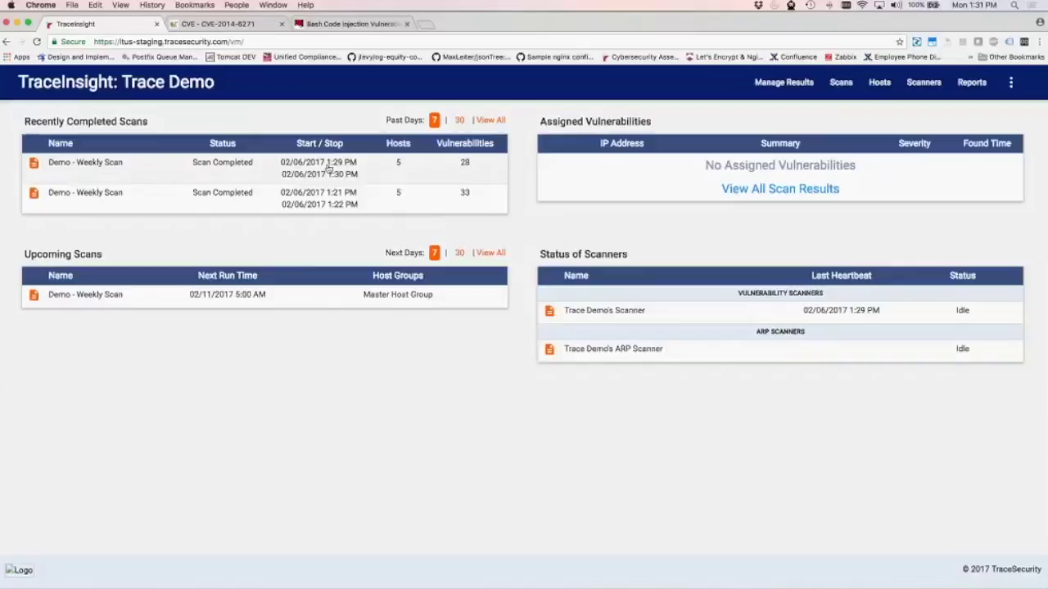
click(971, 82)
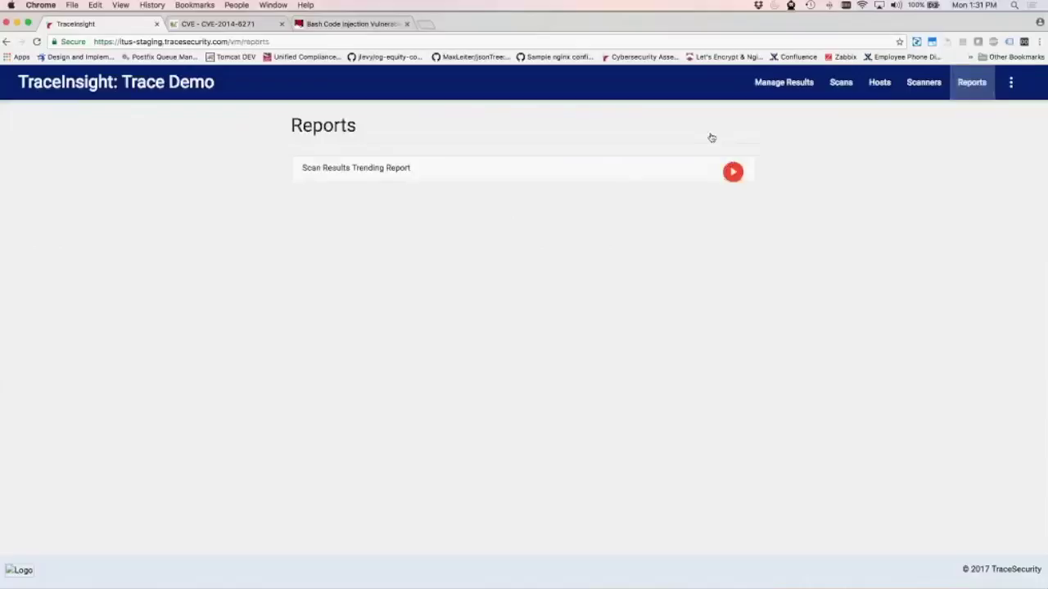
click(733, 172)
- Set the trending report's scan begin time range from 01/01/2017 to 02/10/2017
click(470, 198)
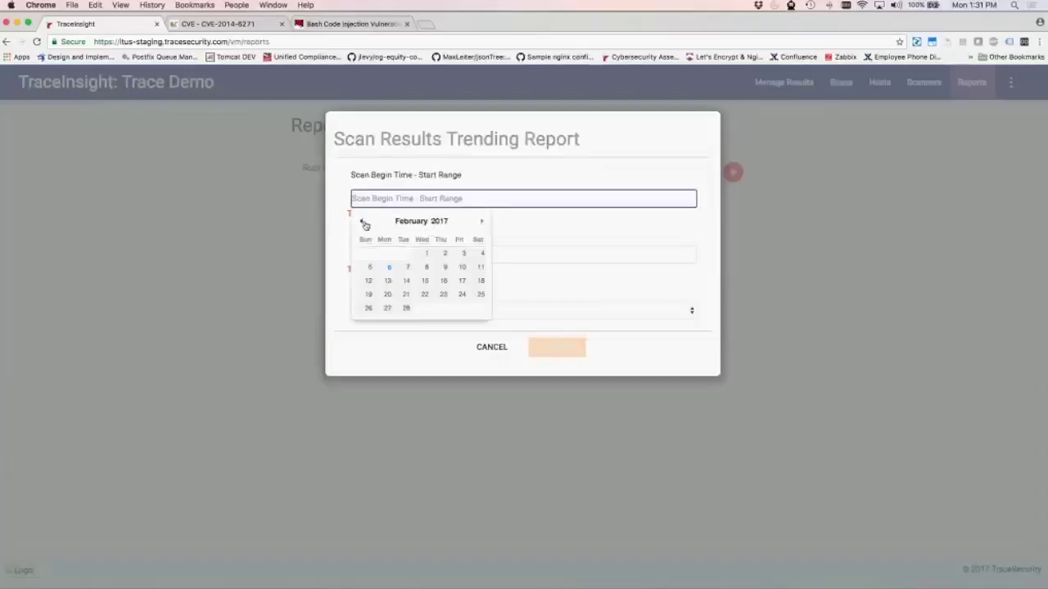
click(361, 221)
click(369, 255)
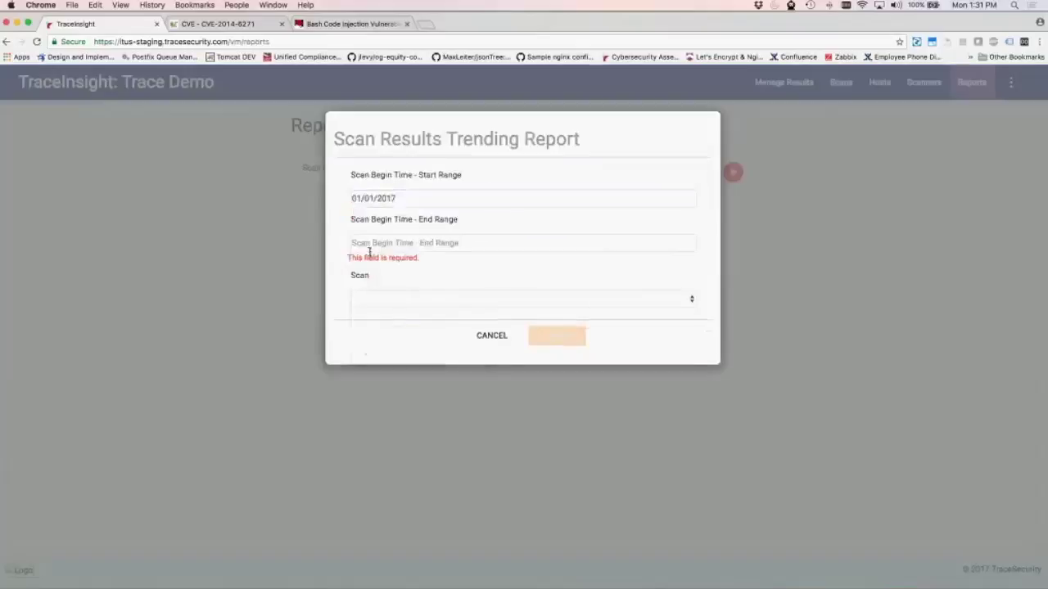
click(367, 247)
click(461, 311)
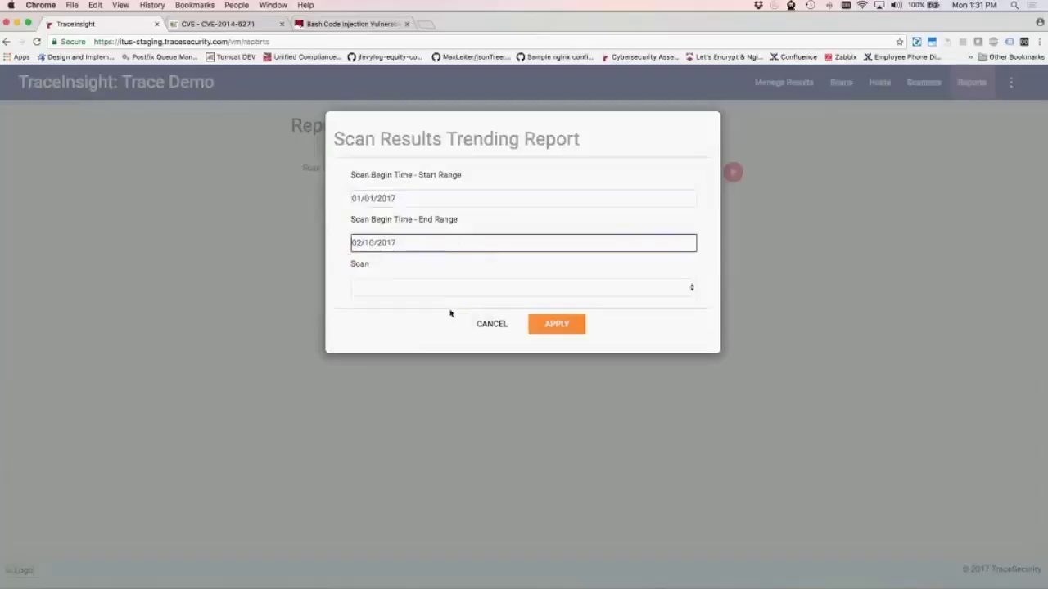
- Generate the trending report for the scan "Demo - Weekly Scan" and open the downloaded PDF
click(427, 292)
click(428, 297)
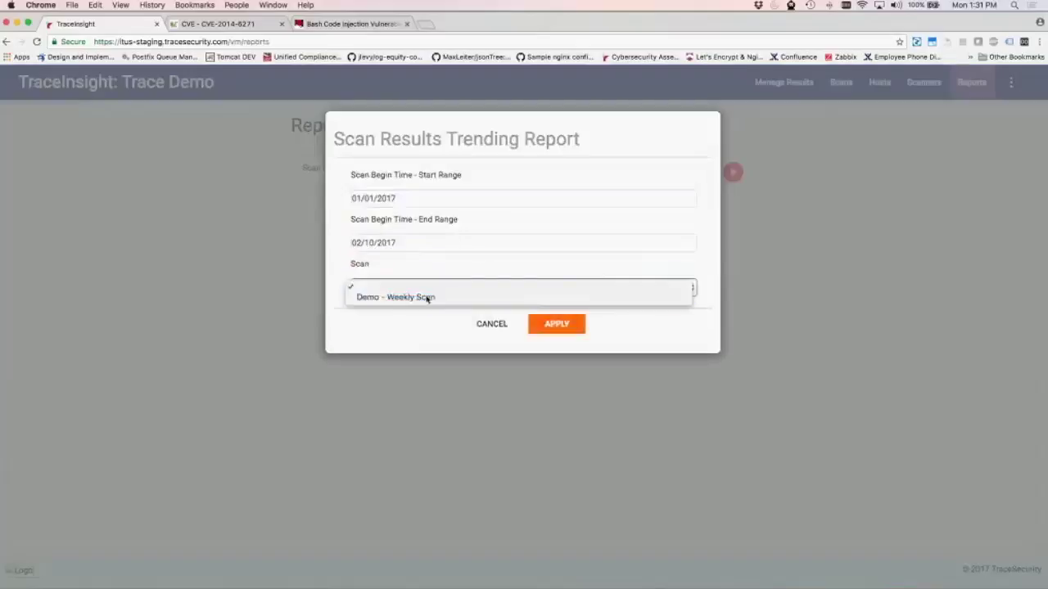
click(550, 322)
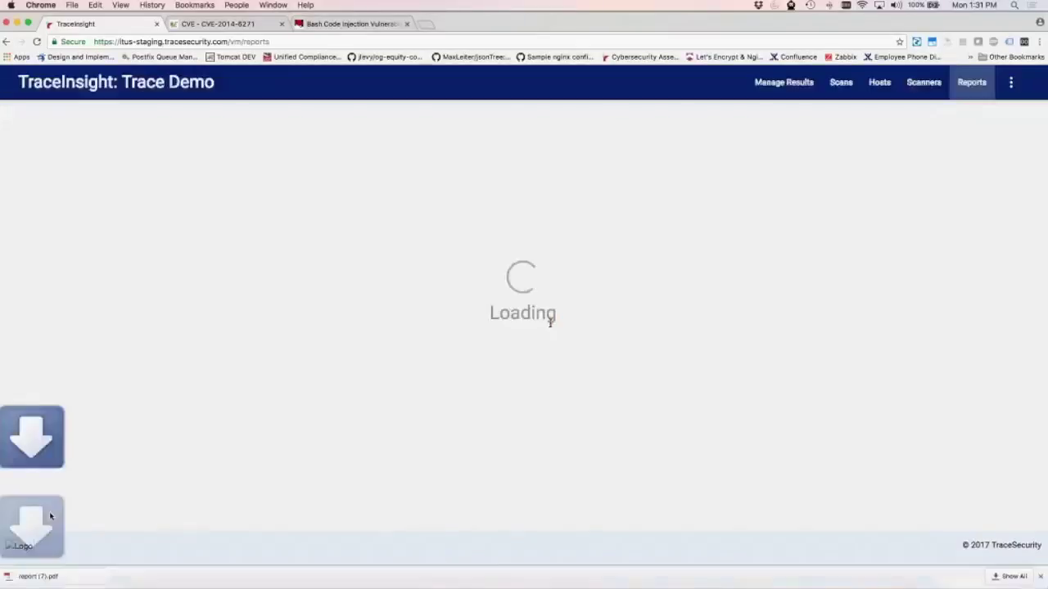
click(25, 576)
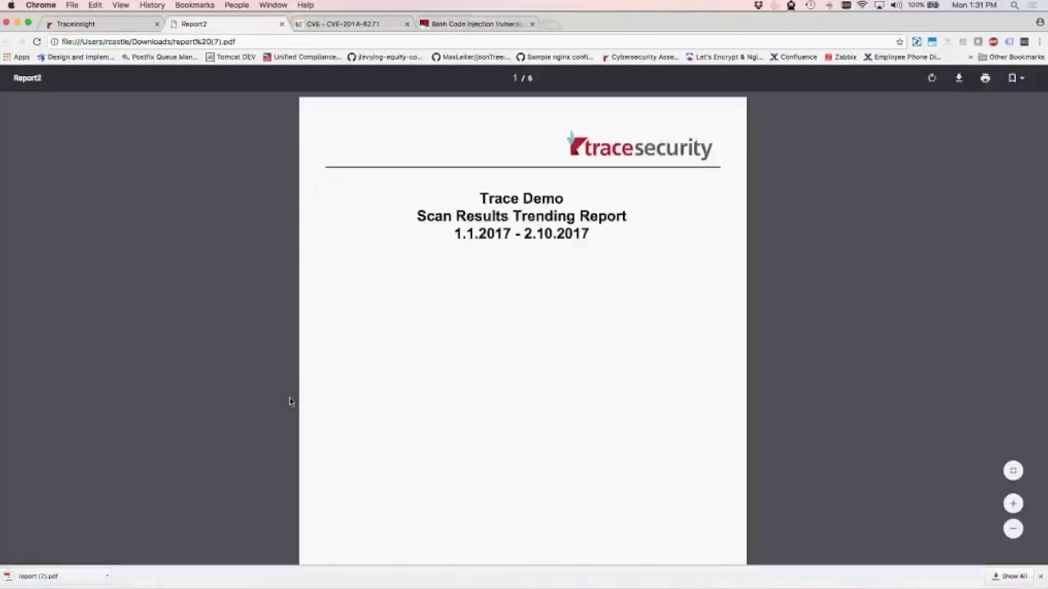
- Review the report's charts and tables on passed and failed findings, severity, remediation status and number of hosts scanned
scroll(332, 423, down, 5)
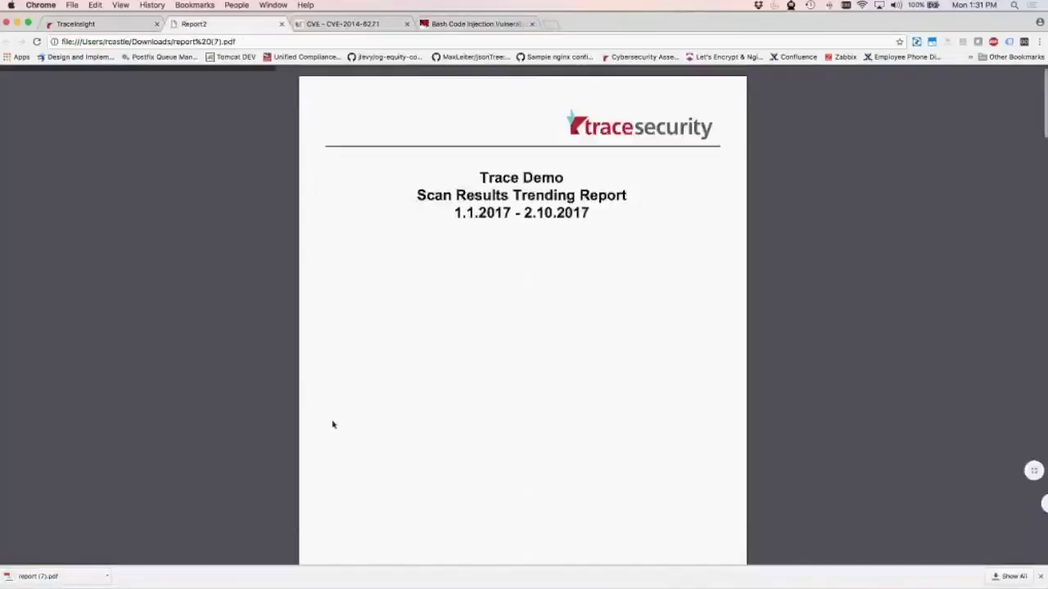
scroll(333, 424, down, 8)
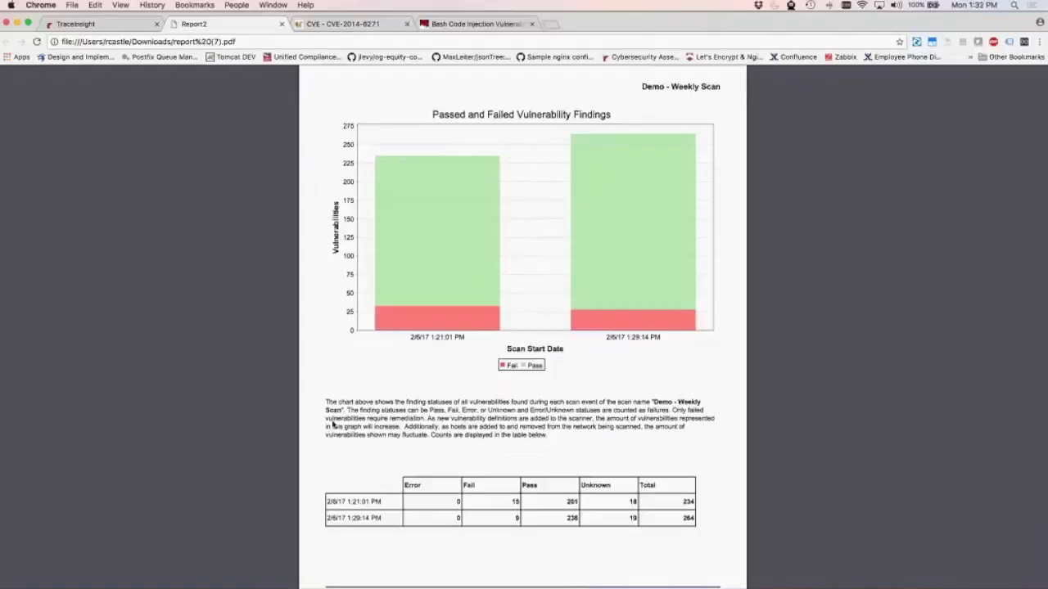
scroll(333, 424, down, 10)
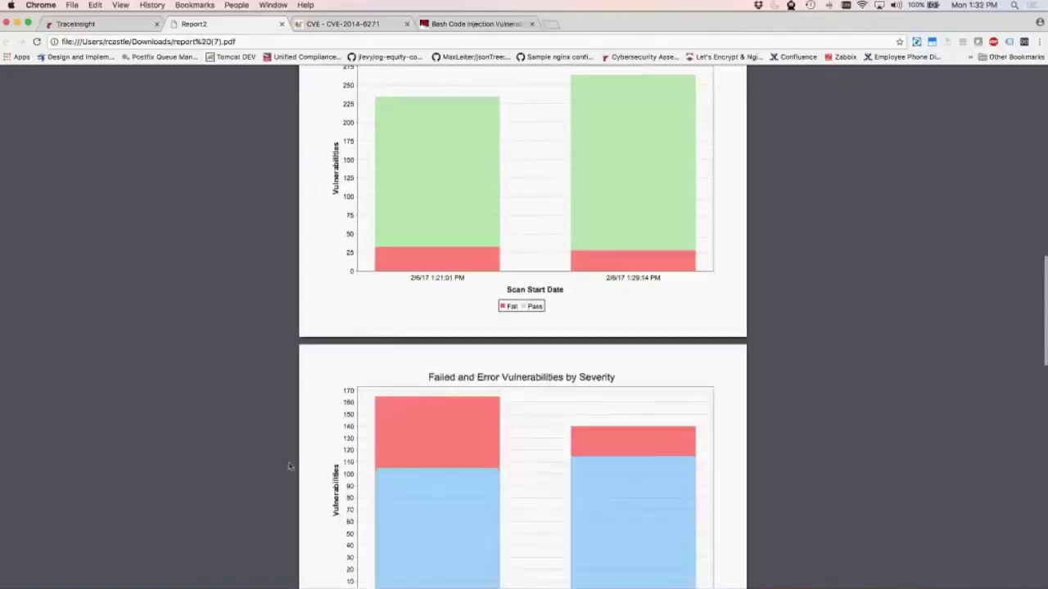
scroll(289, 467, down, 2)
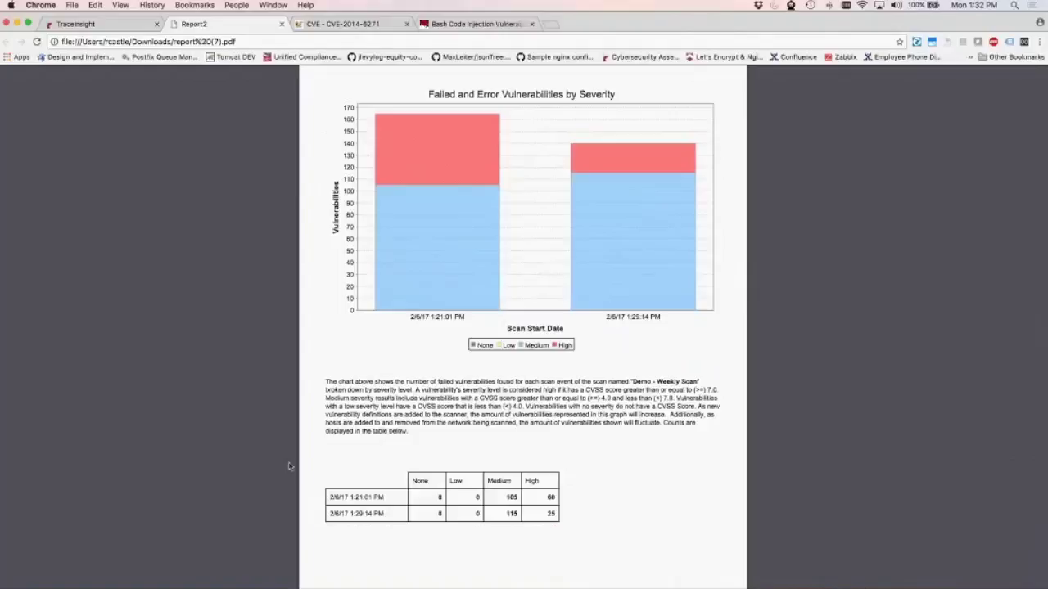
scroll(287, 468, down, 10)
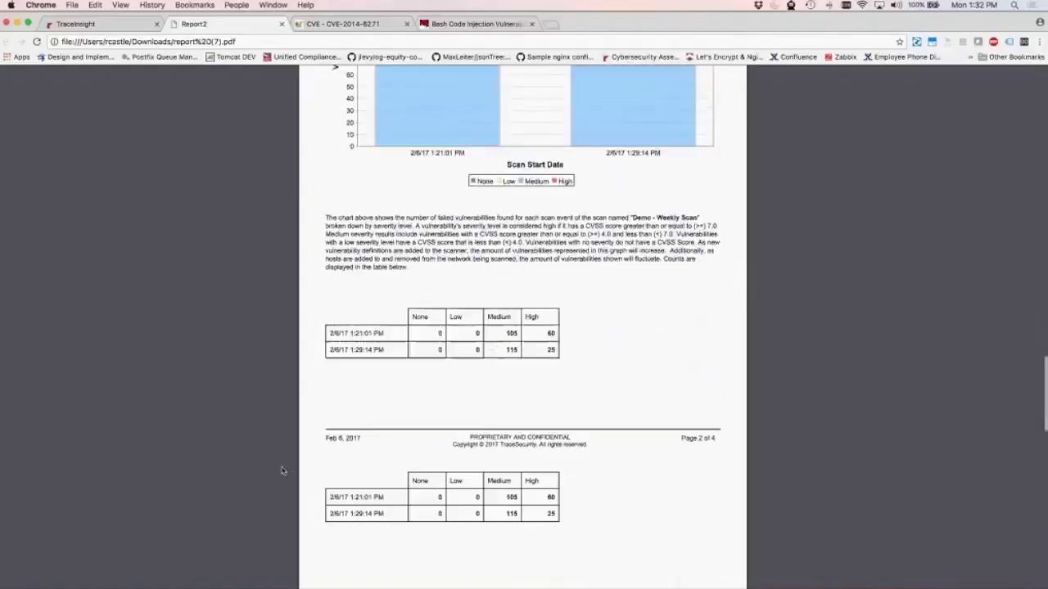
scroll(282, 470, down, 4)
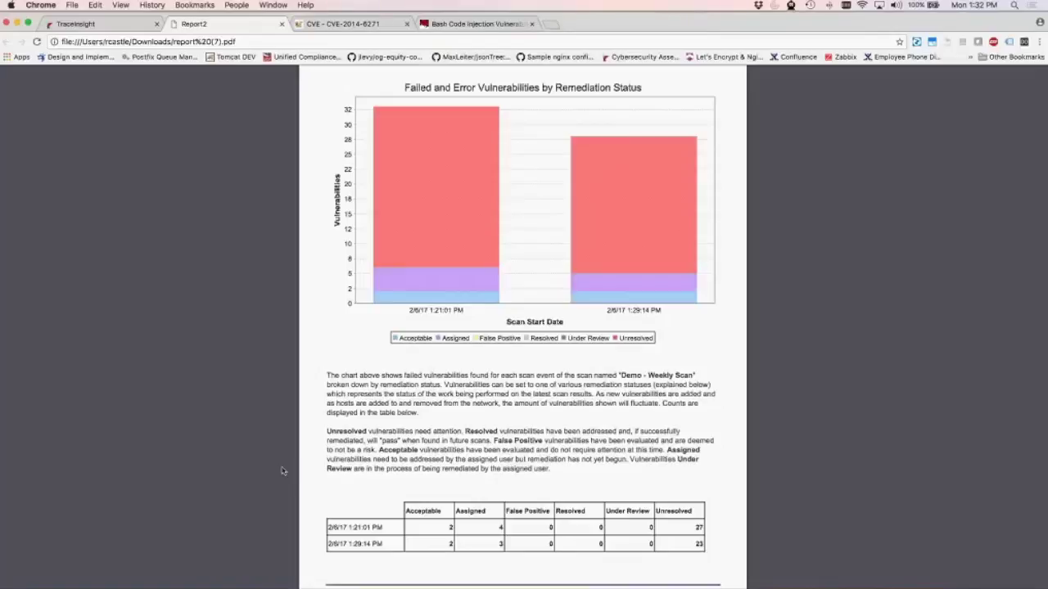
scroll(282, 470, down, 10)
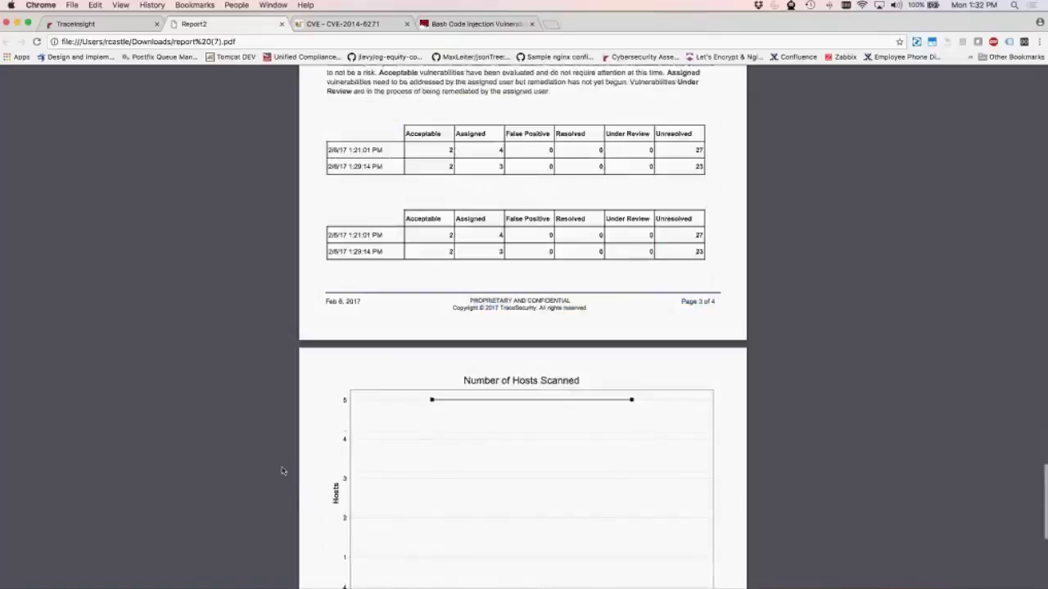